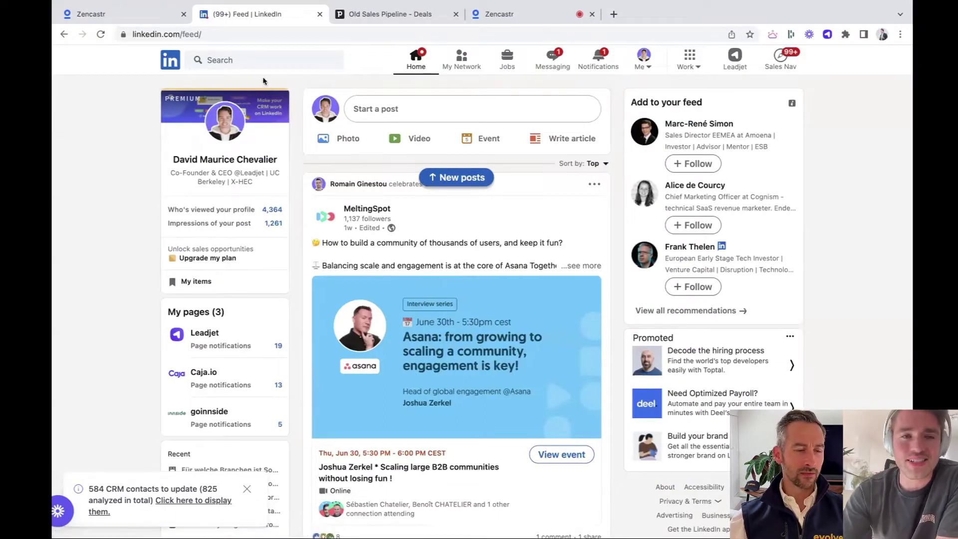
Open the London Content & Marketing Manager's LinkedIn profile from the recent searches list
click(241, 60)
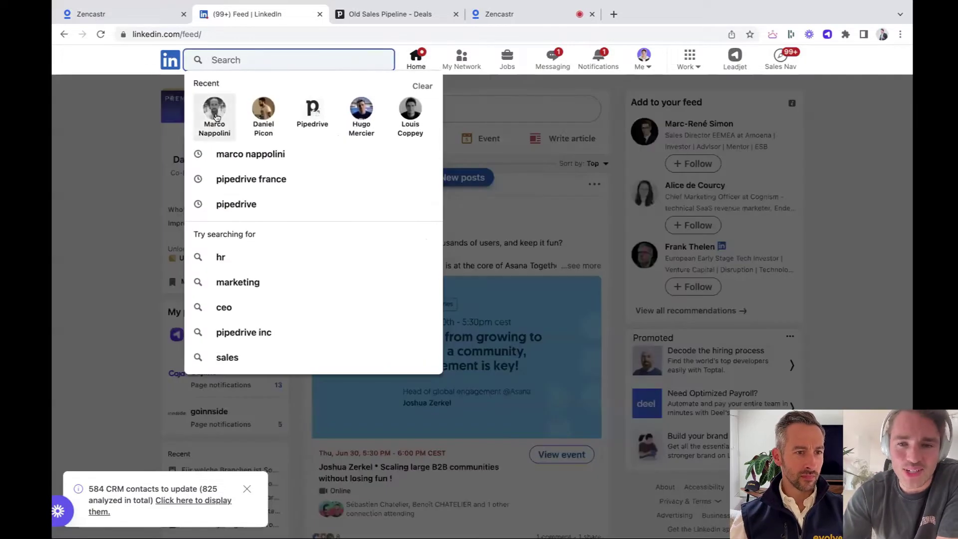
click(215, 116)
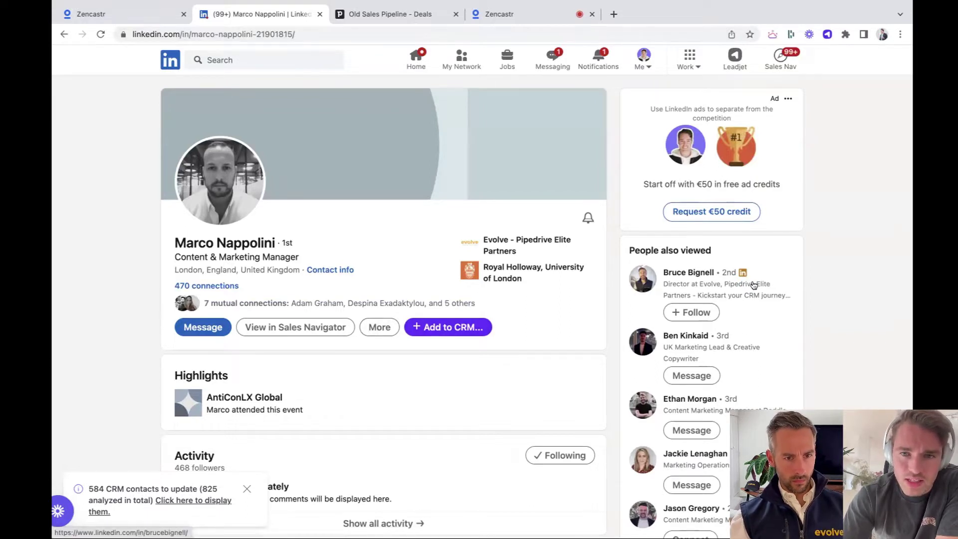
scroll(751, 349, down, 1)
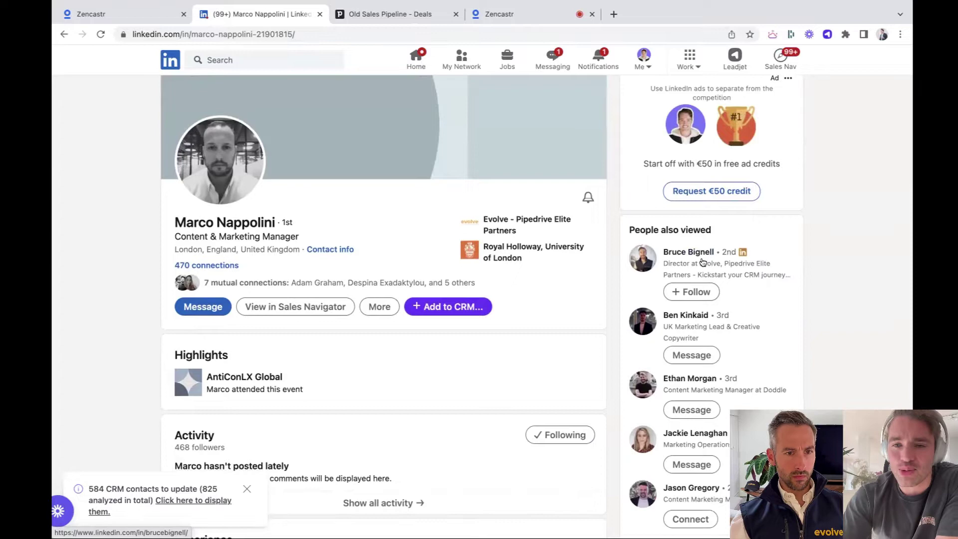
scroll(697, 267, up, 1)
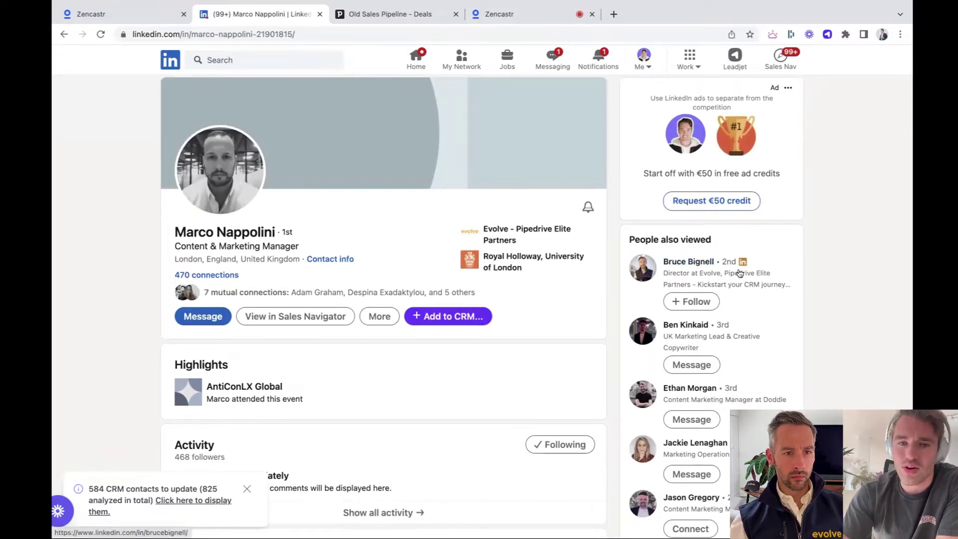
scroll(491, 297, up, 1)
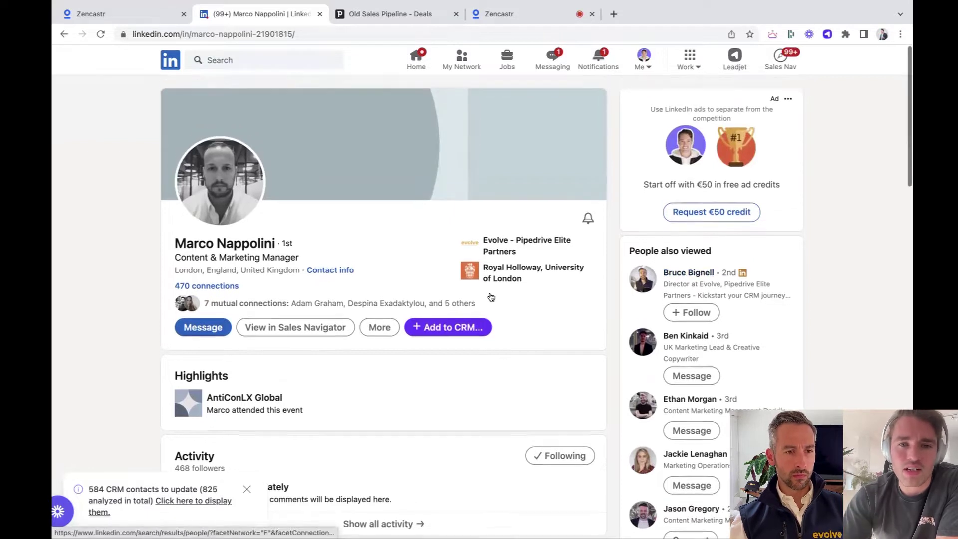
Add this person to the CRM as a contact and review the synced email, phone, organization and owner
click(452, 328)
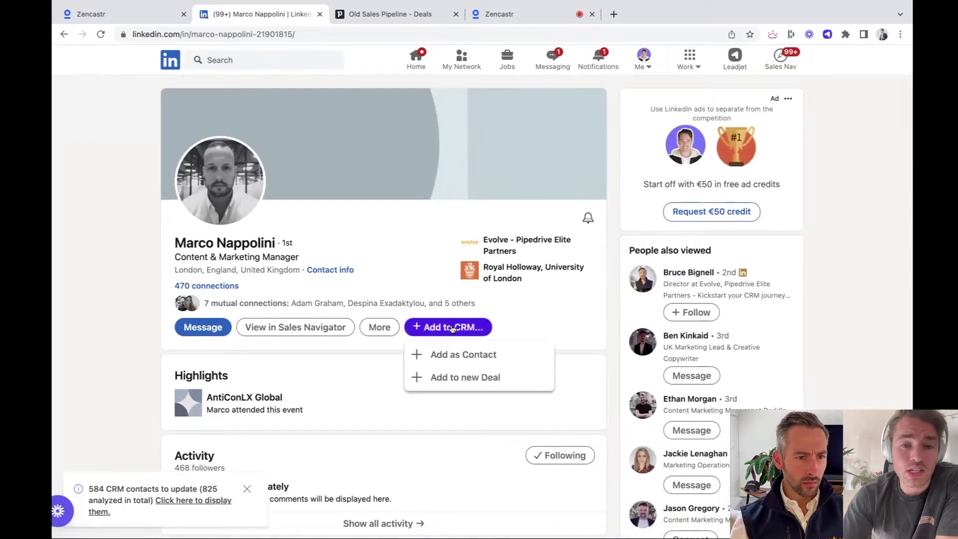
click(482, 358)
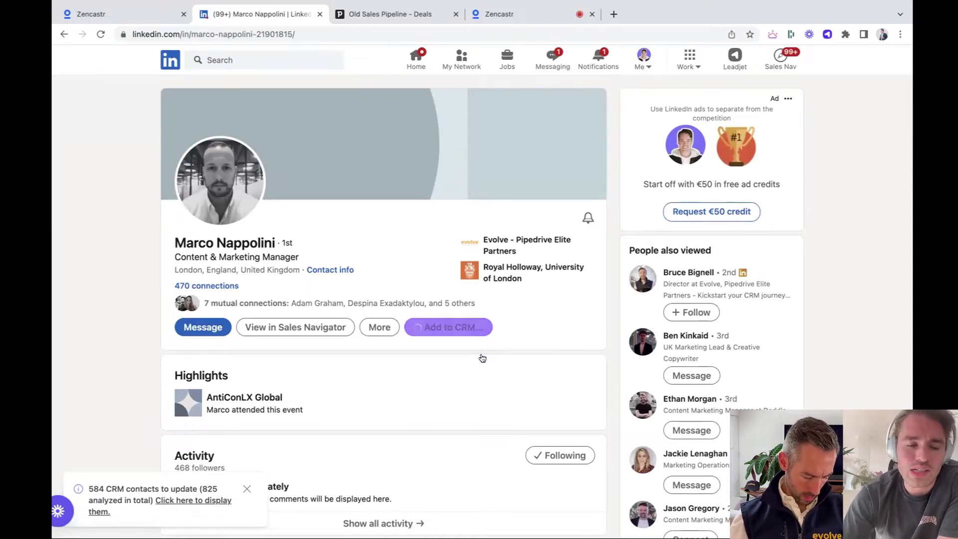
scroll(481, 358, down, 2)
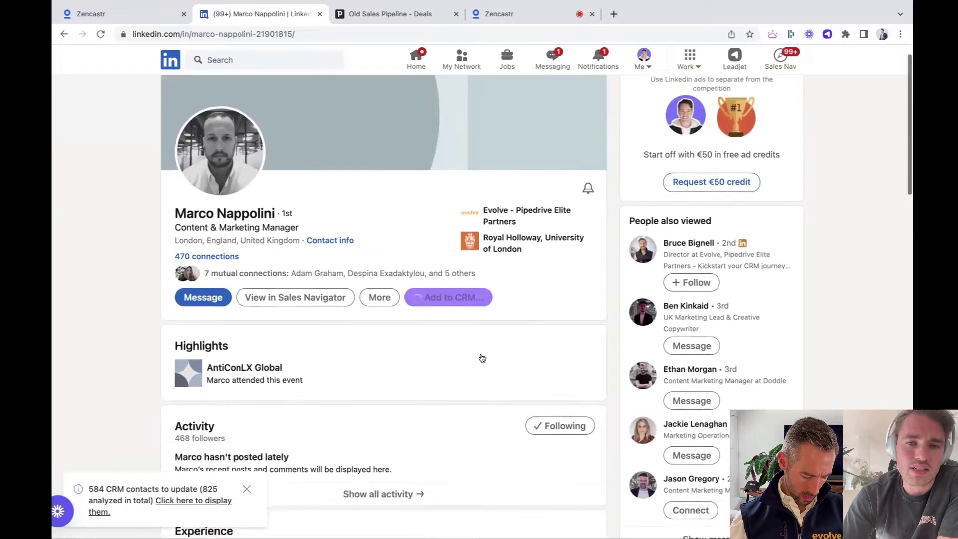
scroll(482, 357, down, 3)
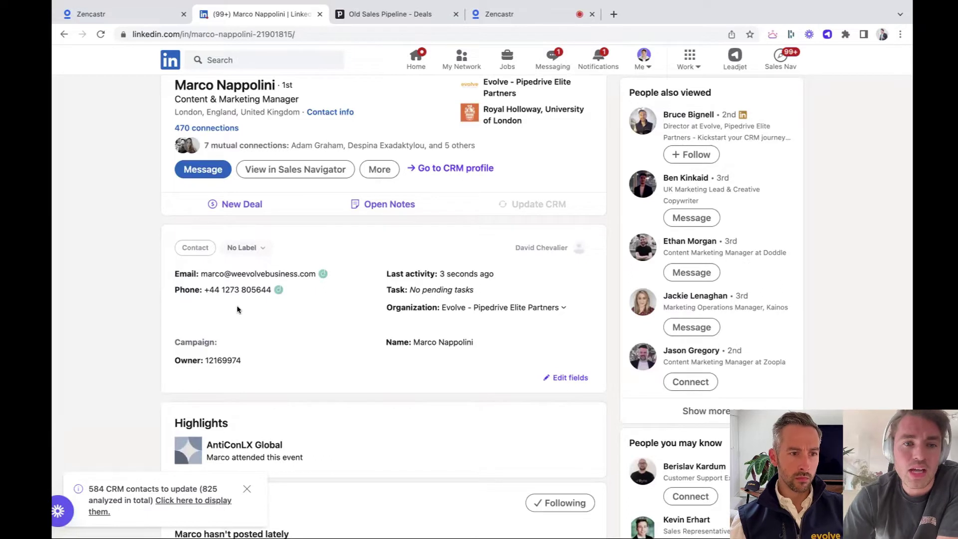
scroll(237, 310, up, 1)
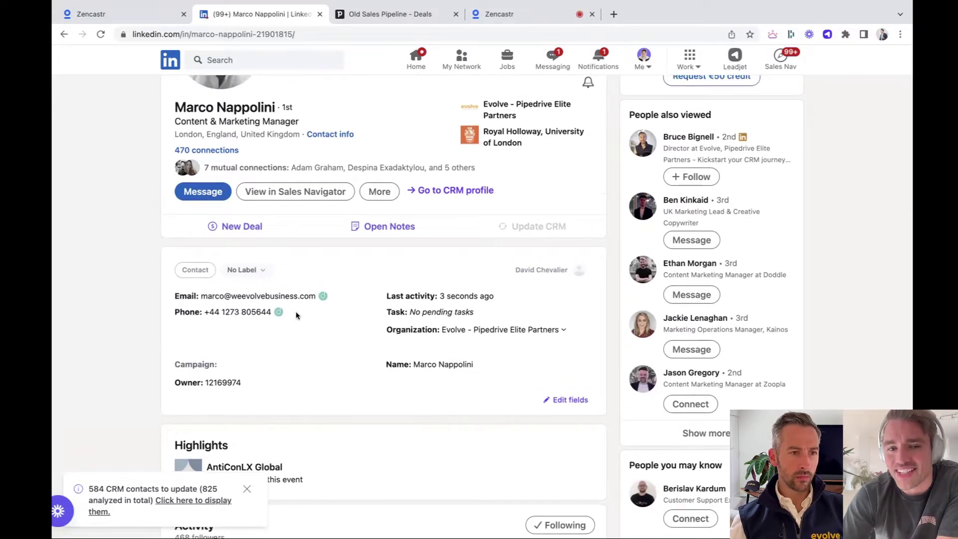
scroll(248, 312, up, 1)
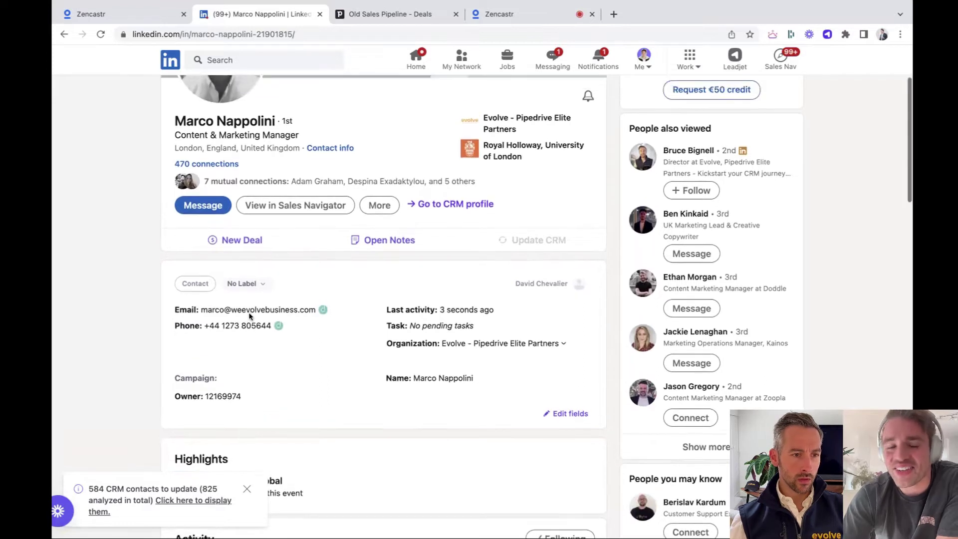
Give the CRM contact the Demo label
click(258, 284)
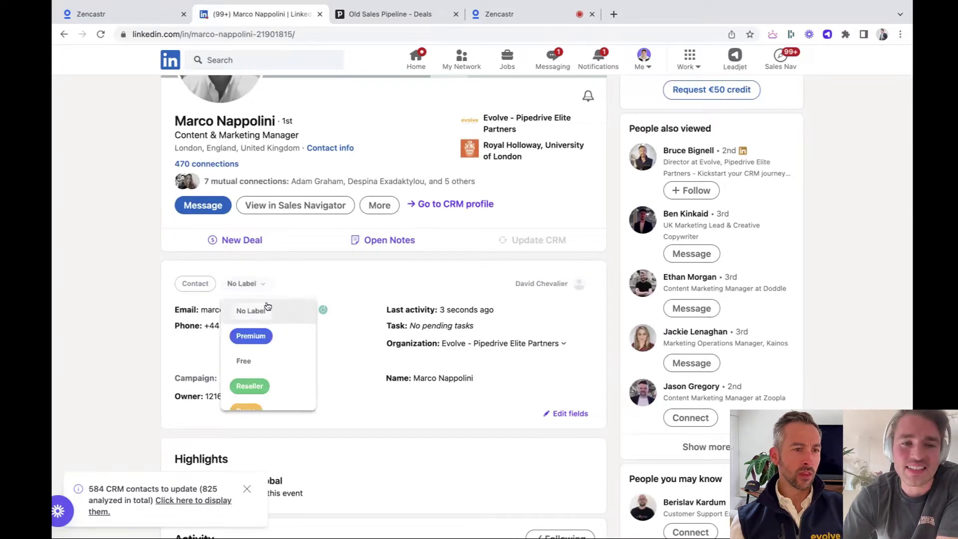
scroll(264, 339, down, 3)
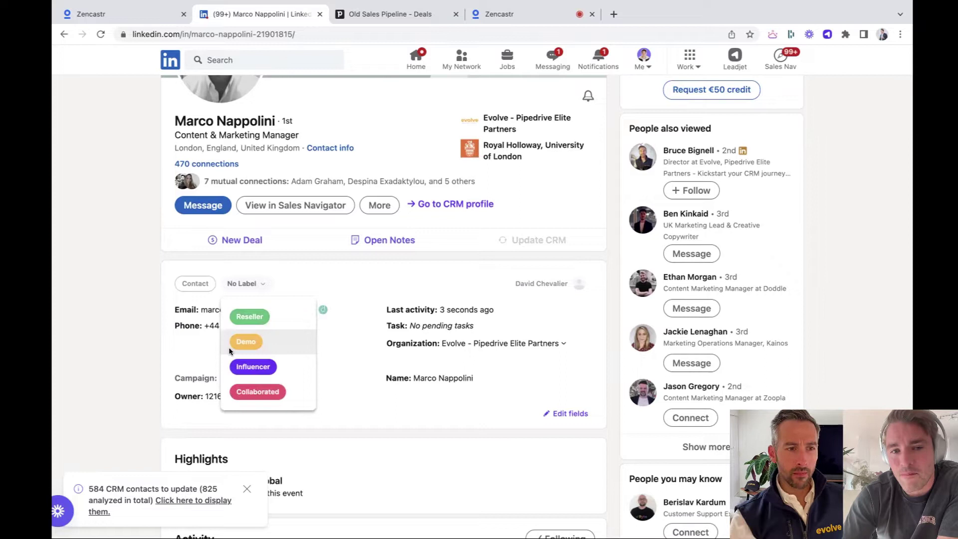
scroll(228, 349, down, 3)
scroll(229, 349, up, 3)
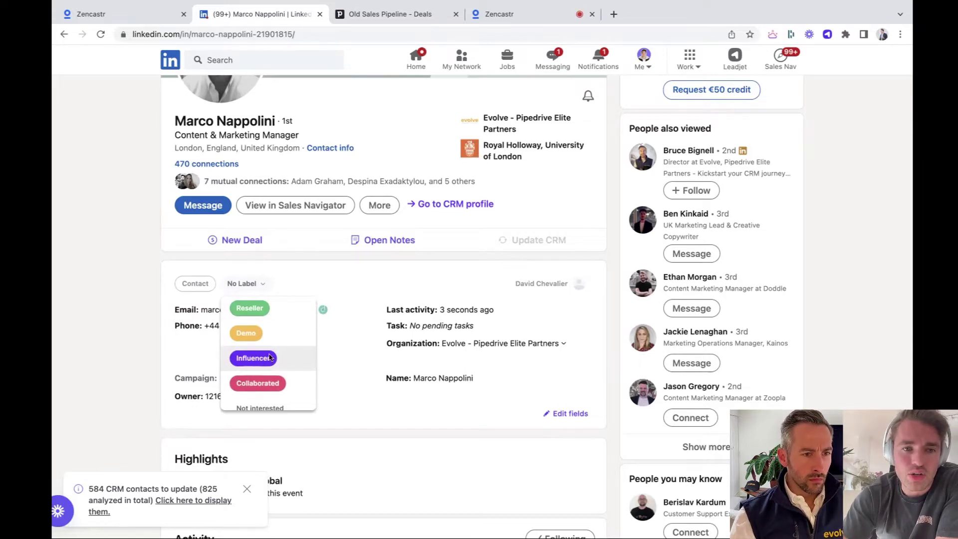
scroll(258, 351, up, 2)
click(256, 357)
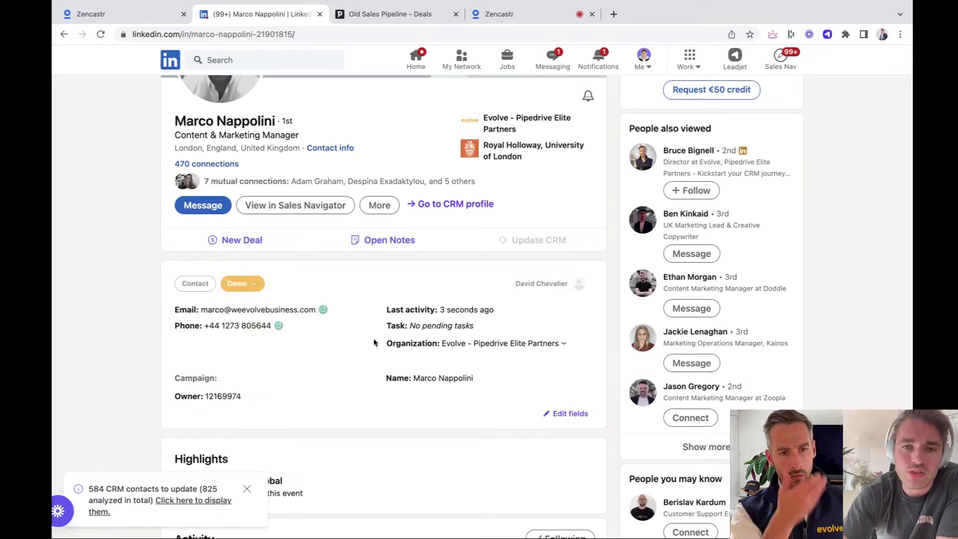
Reassign the contact's owner to a different teammate
click(560, 284)
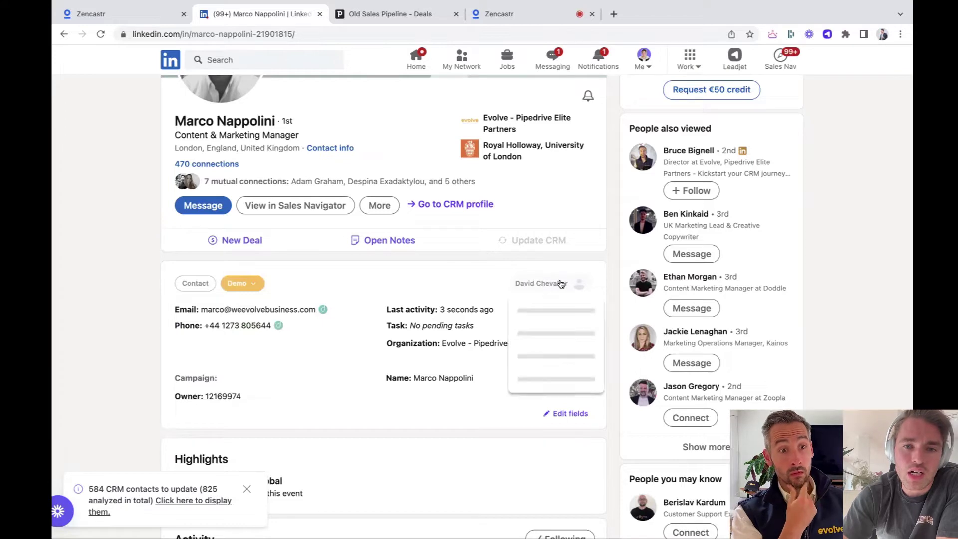
scroll(551, 344, down, 3)
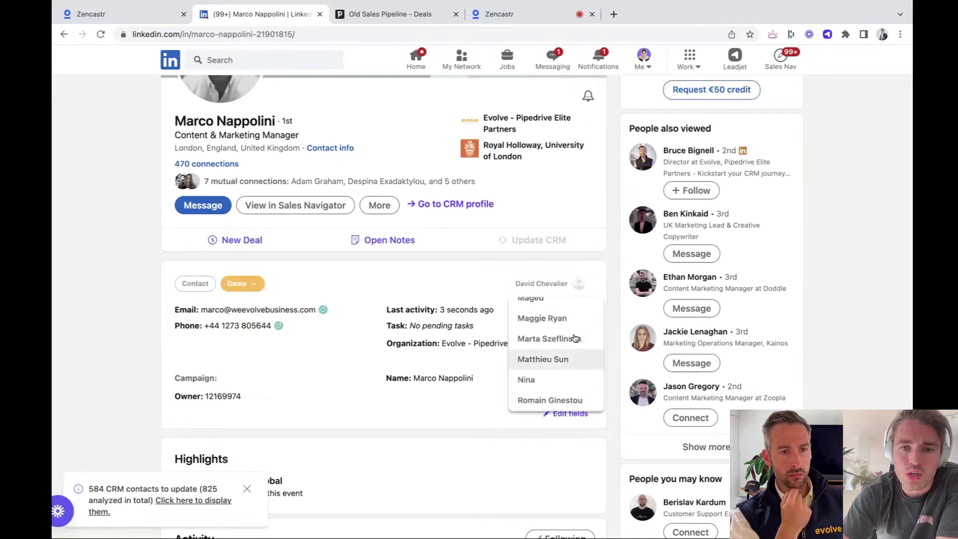
scroll(568, 344, up, 1)
scroll(560, 363, down, 1)
click(543, 368)
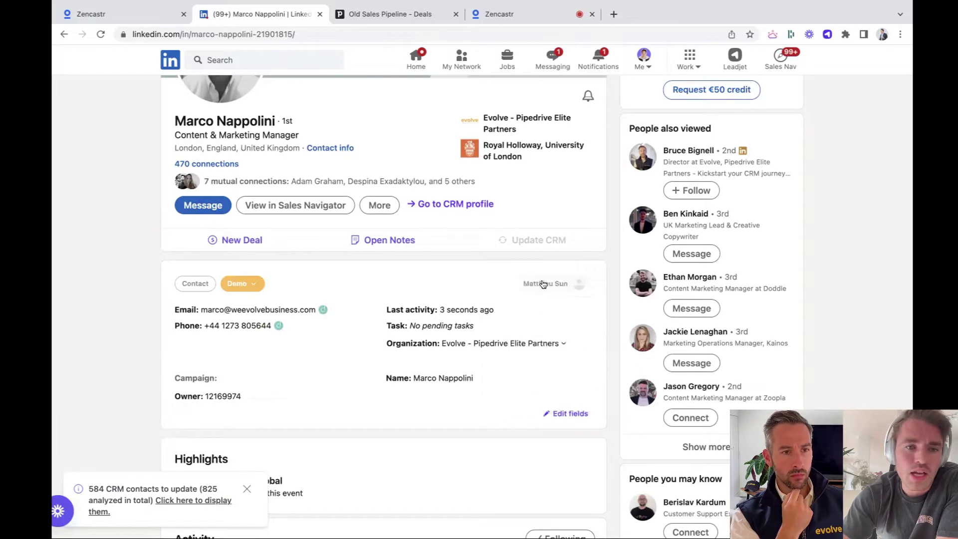
Add Jobtitle as an extra CRM field shown on the contact card
scroll(334, 374, down, 1)
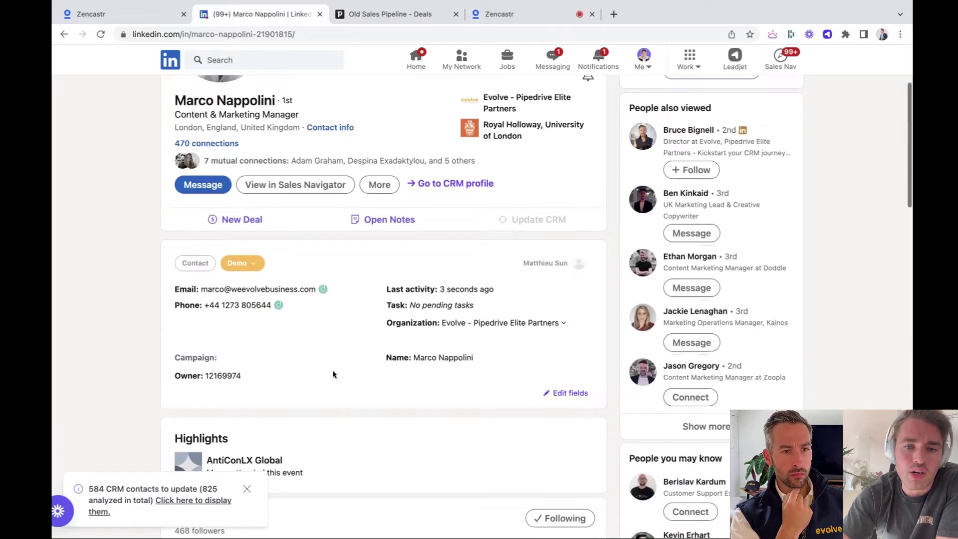
click(550, 392)
scroll(491, 371, down, 2)
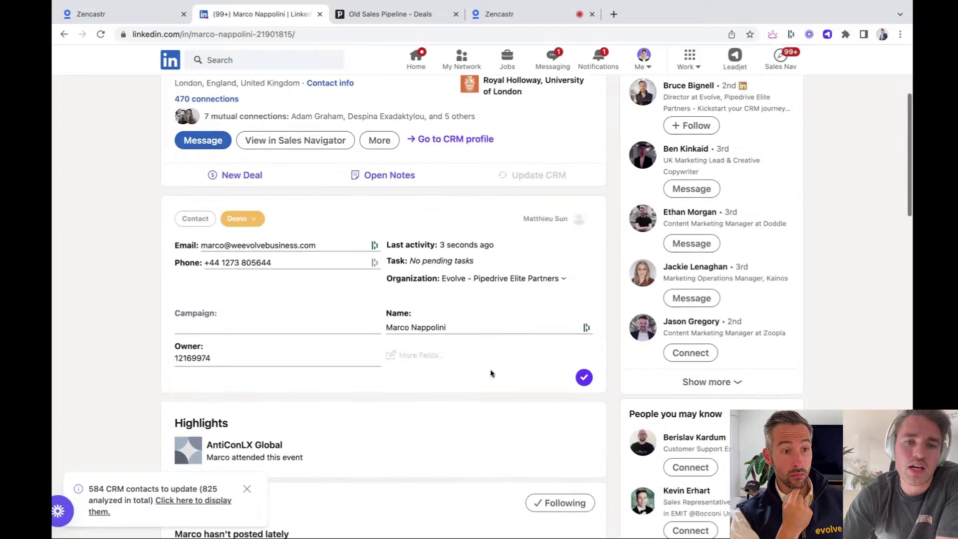
click(405, 355)
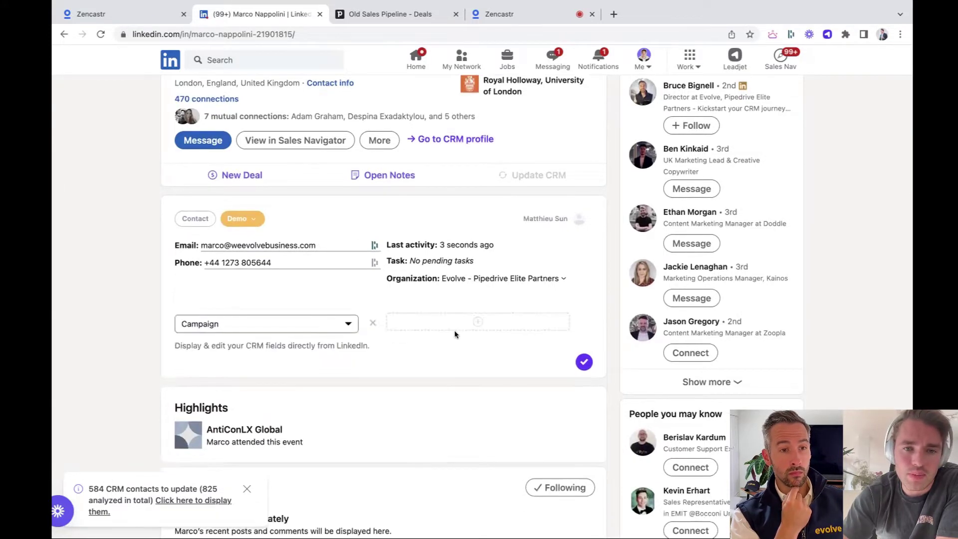
click(449, 323)
click(444, 329)
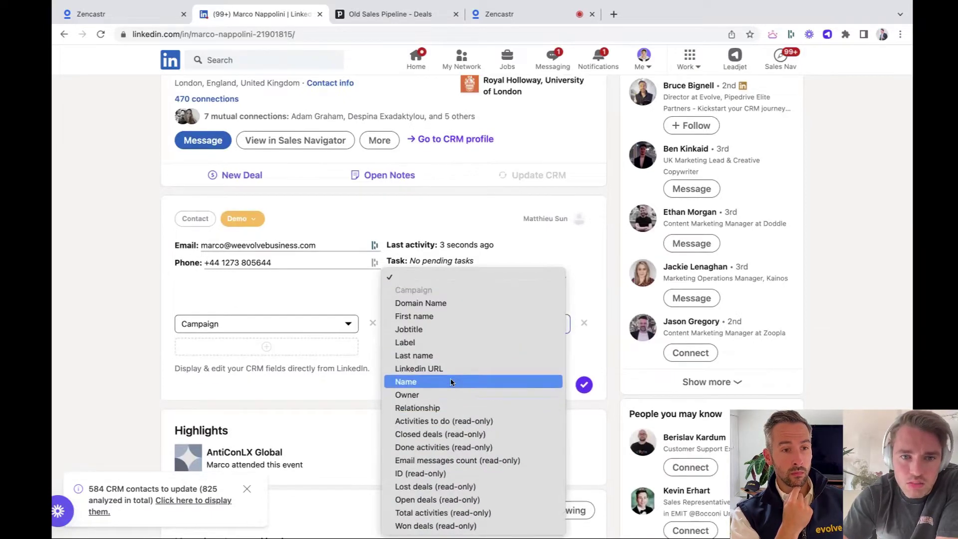
click(446, 327)
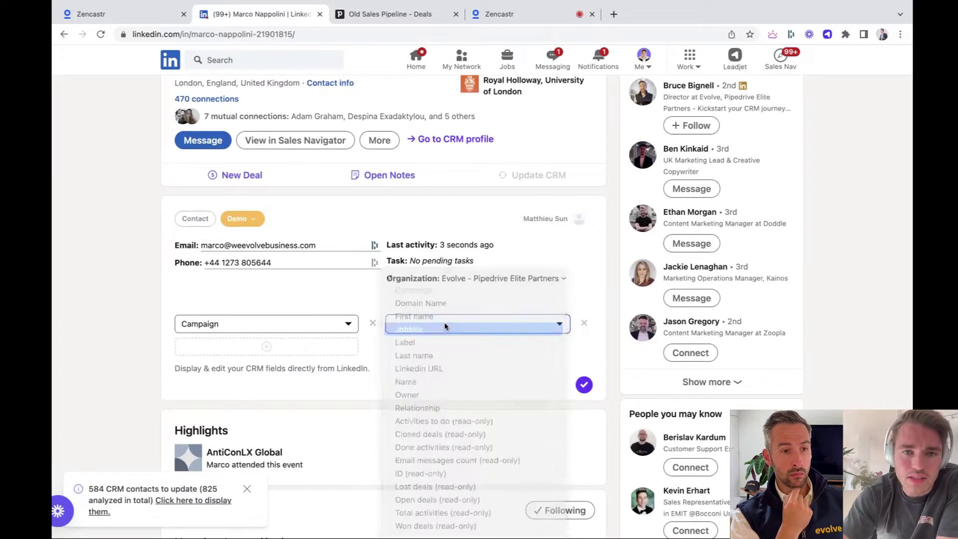
click(582, 386)
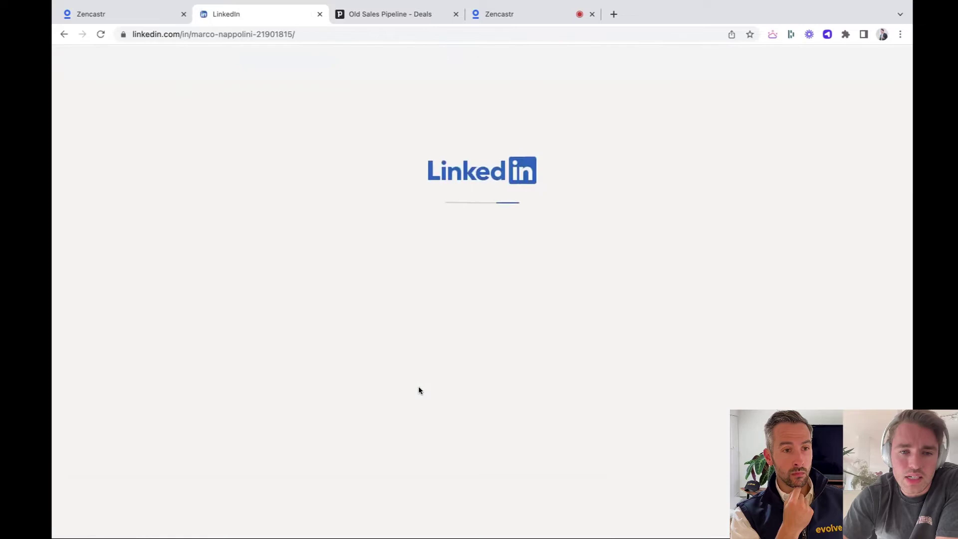
scroll(418, 385, down, 3)
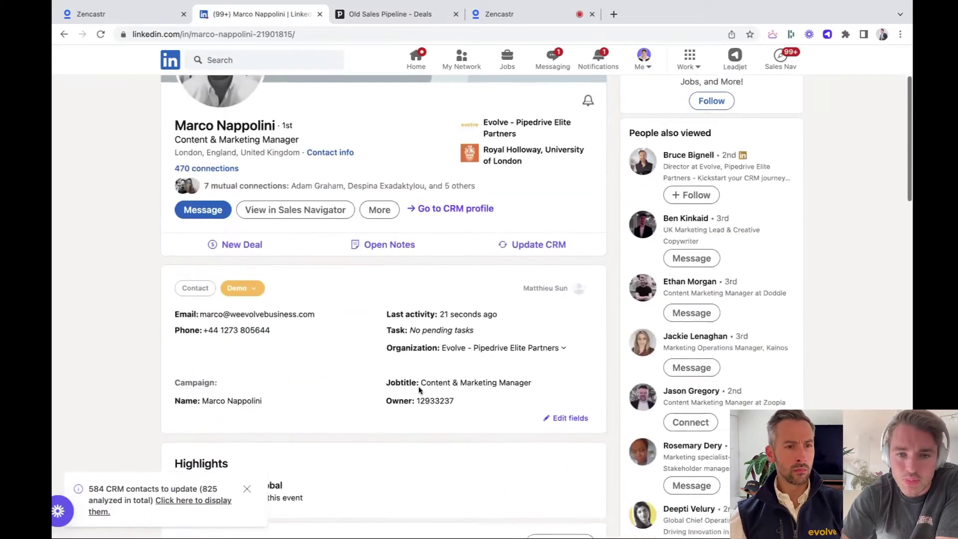
triple_click(442, 373)
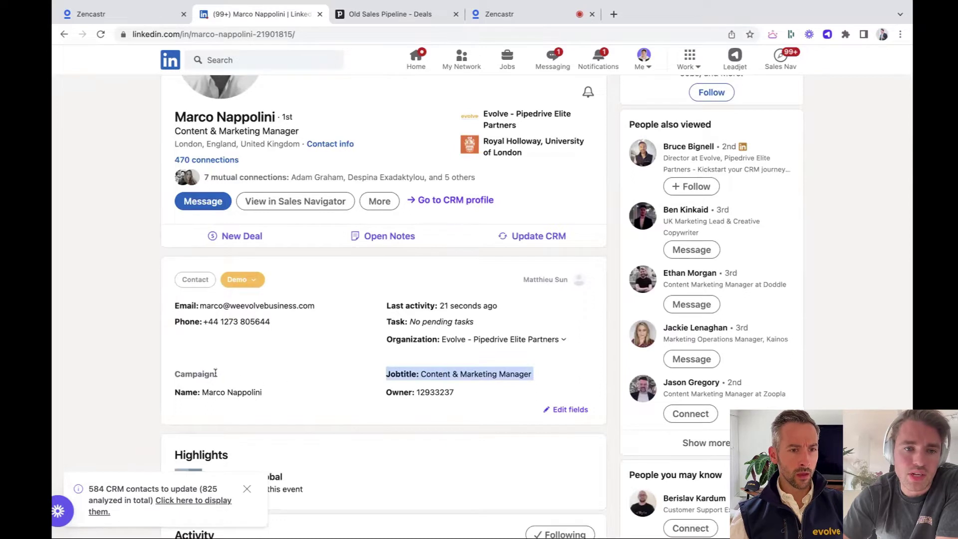
Fill the empty Campaign field with 'Campaign 1' and save the contact to the CRM
click(548, 408)
click(290, 389)
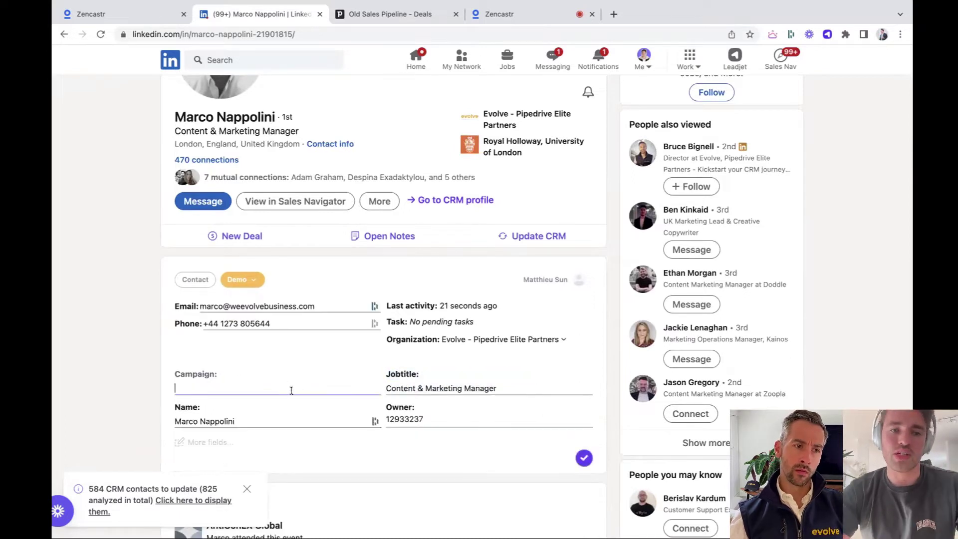
scroll(356, 403, down, 1)
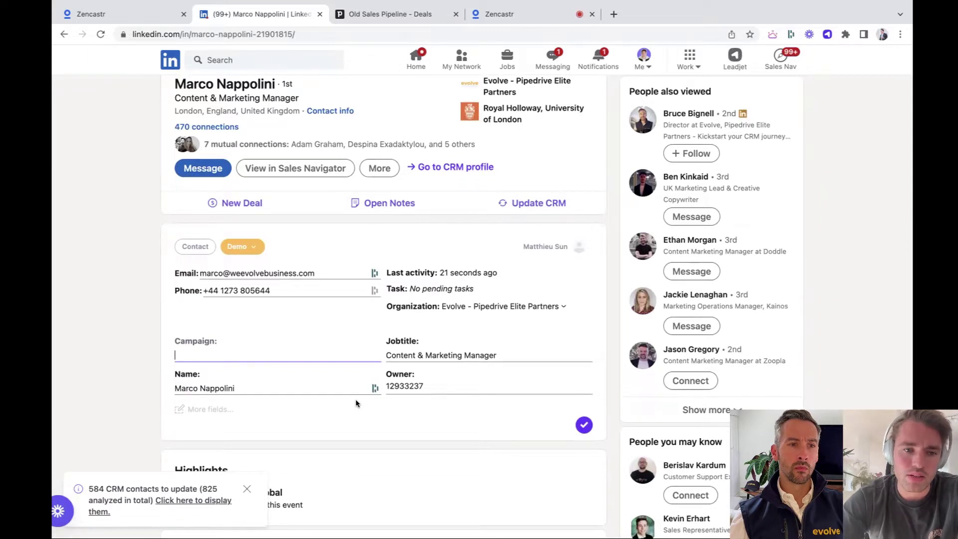
text(Campaign 1)
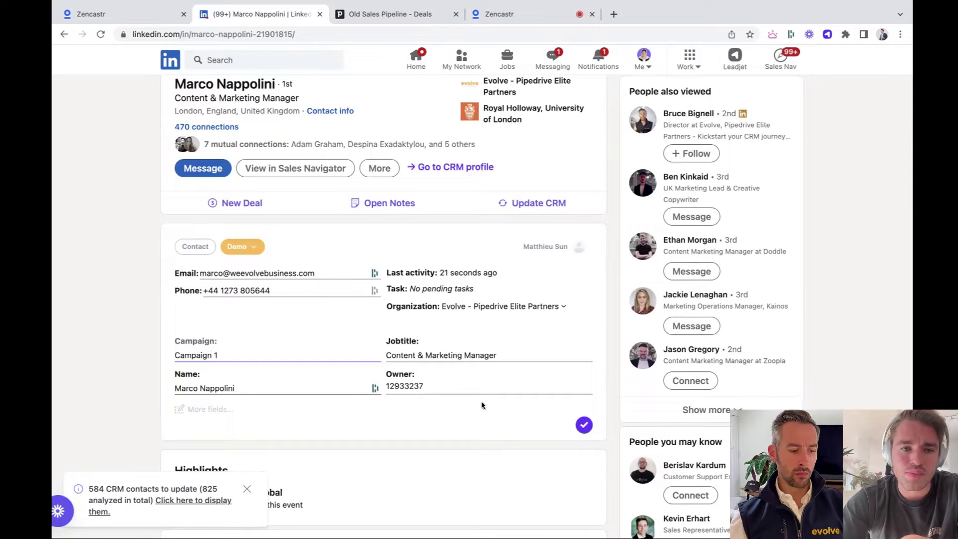
click(584, 424)
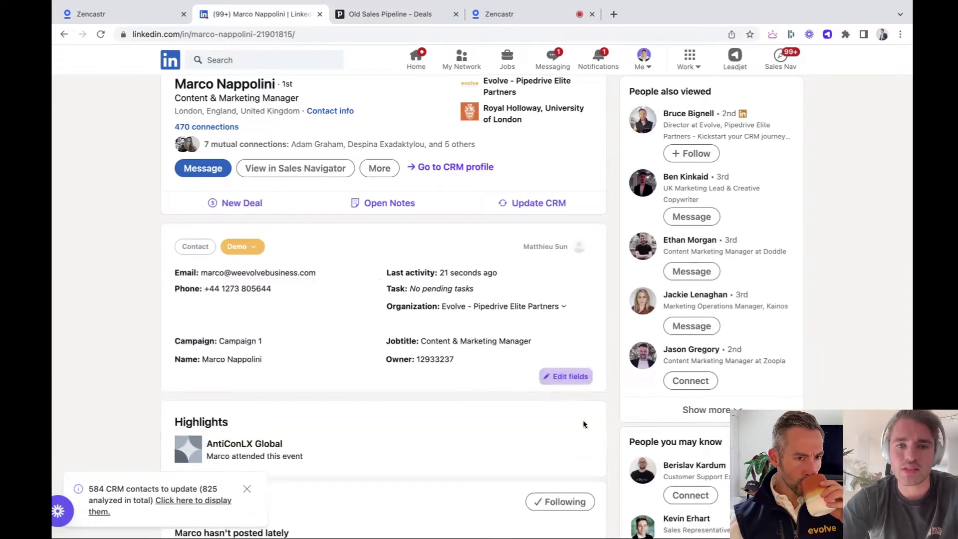
scroll(380, 330, up, 2)
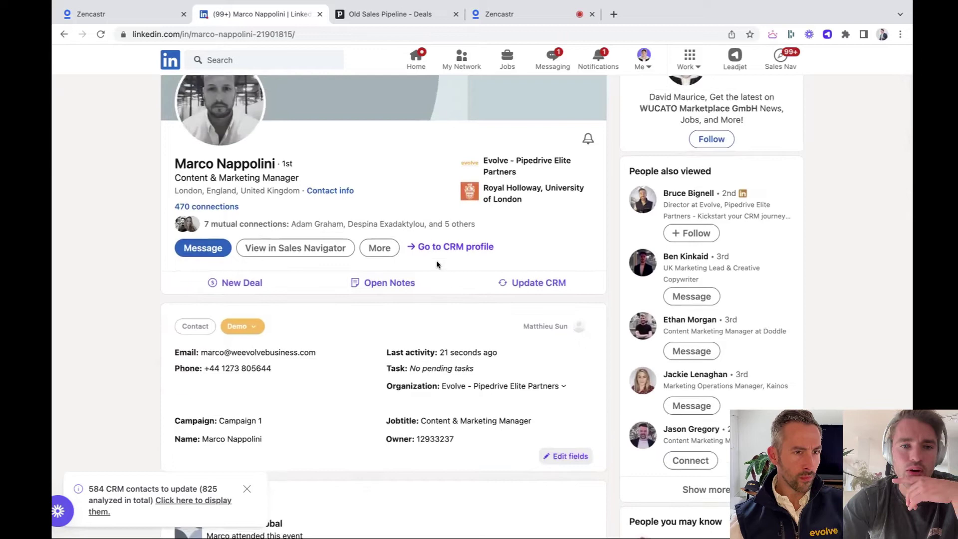
Create a note titled 'Fact about him' saying the contact loves chocolate, shown in the full-page editor
click(377, 282)
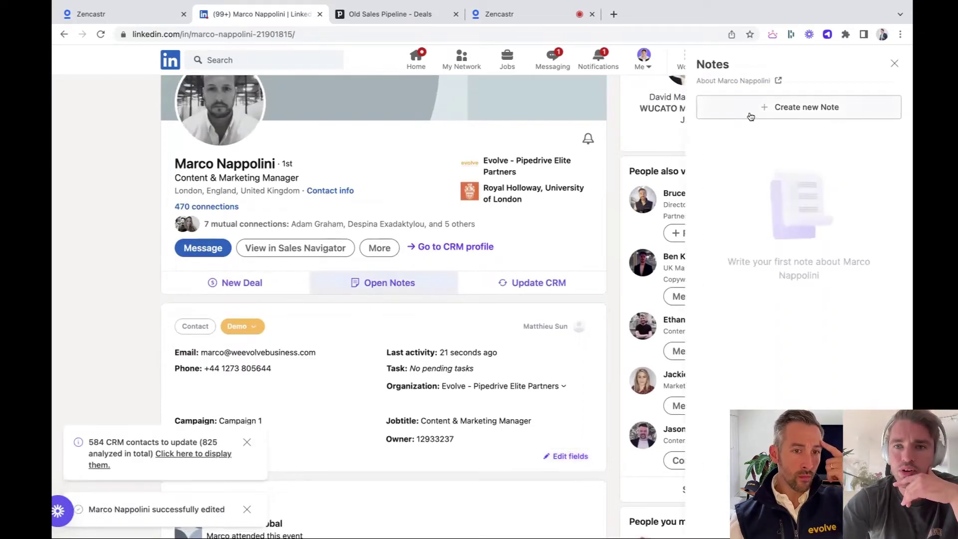
click(750, 116)
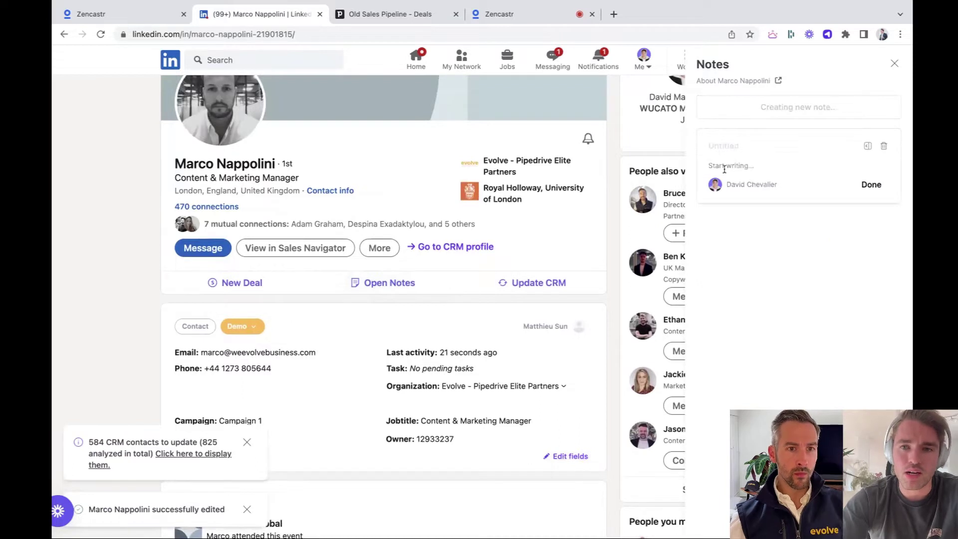
click(731, 164)
text(Marco loves chocolate)
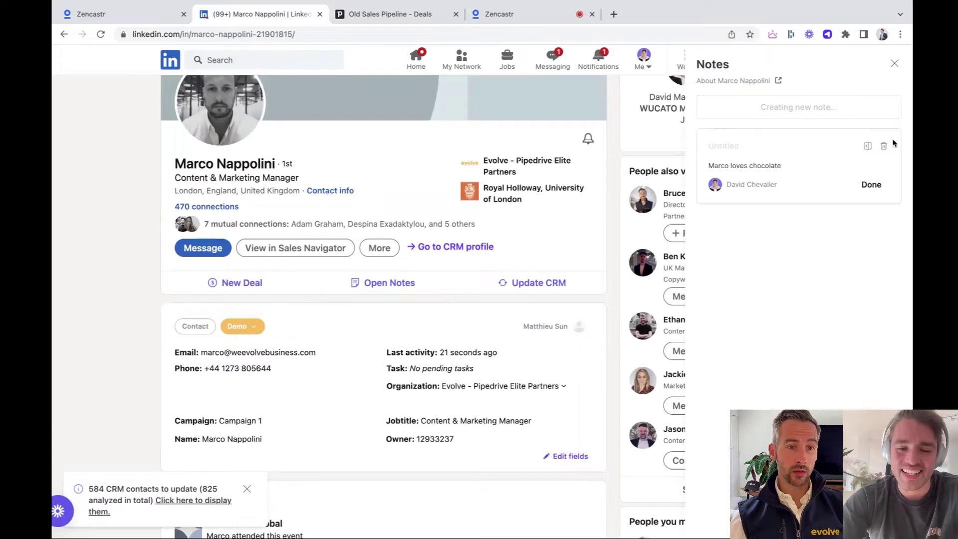
text(Fact about him)
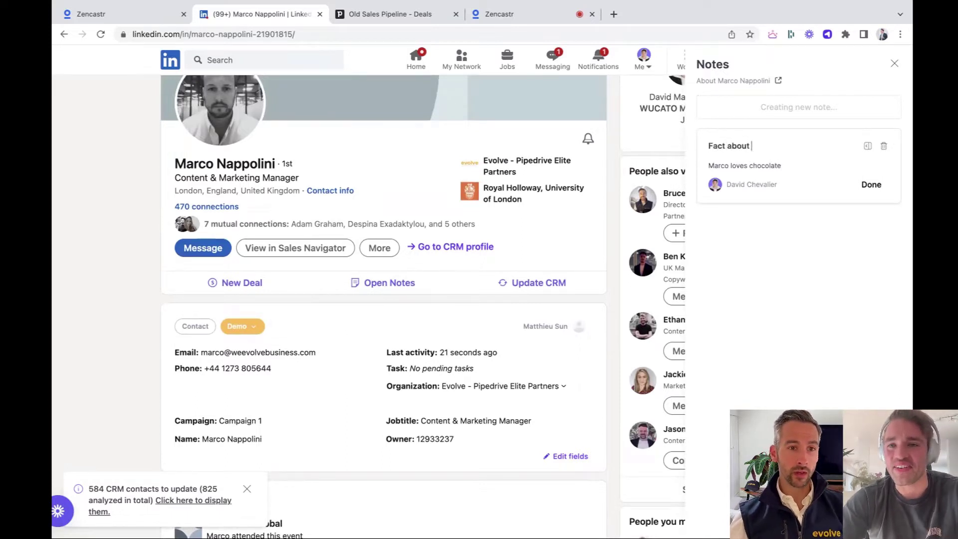
click(867, 146)
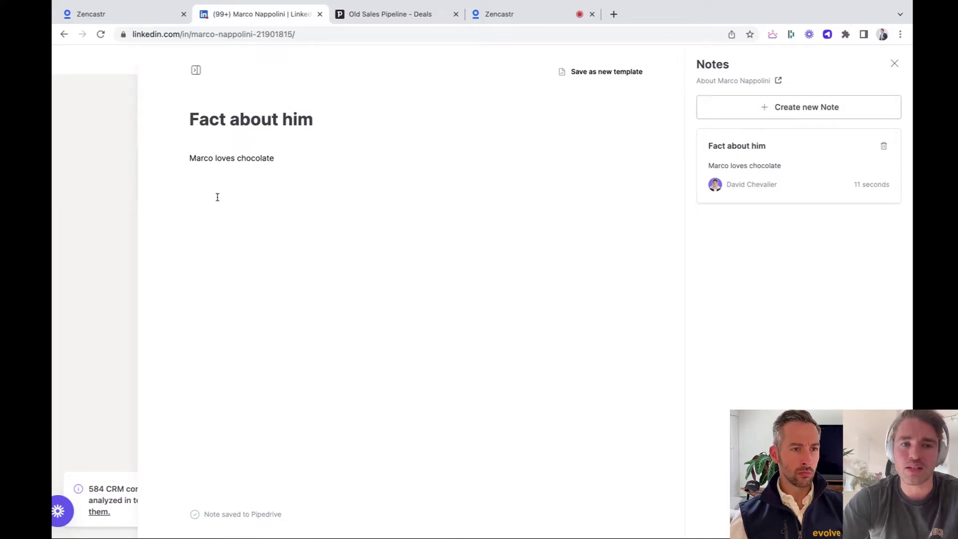
Add a second note for the contact filled from the MEDDIC standard template
triple_click(227, 160)
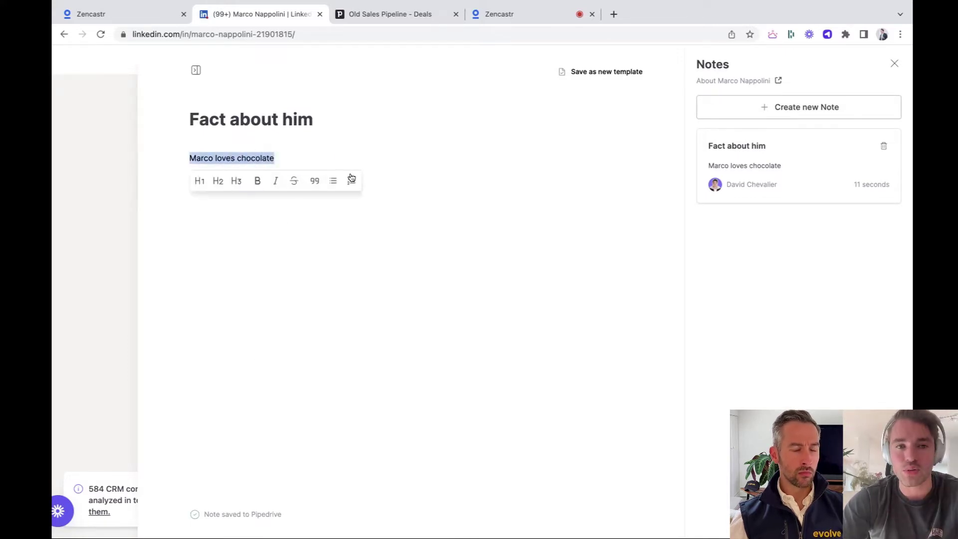
click(302, 153)
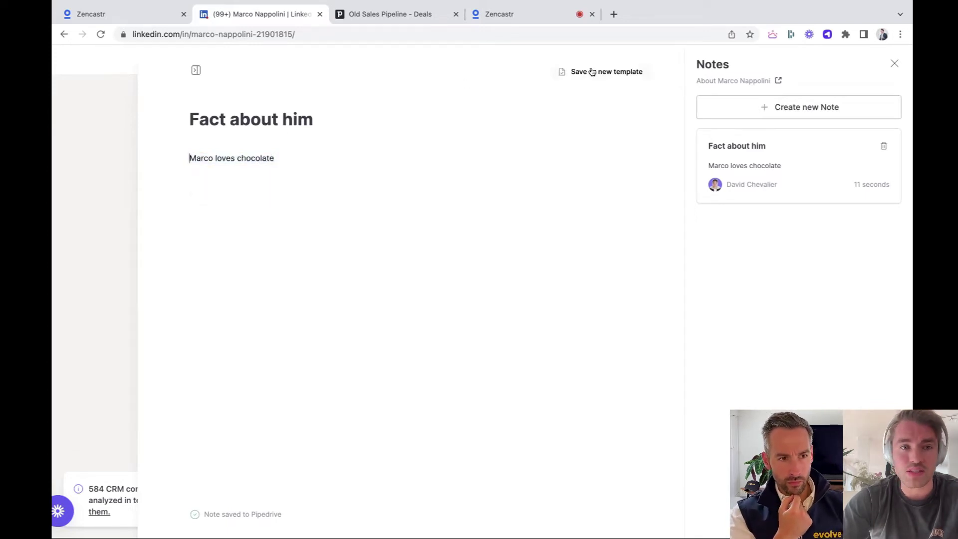
click(785, 103)
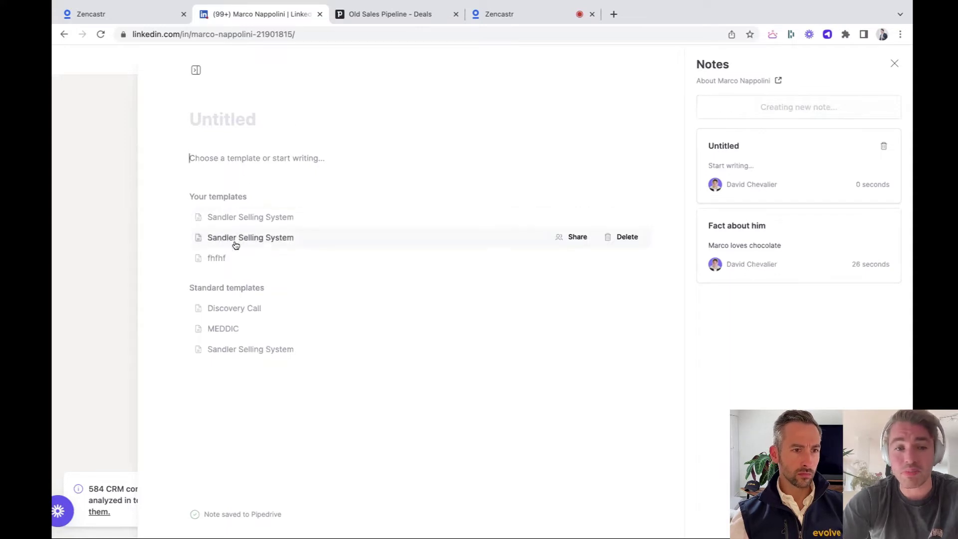
click(253, 327)
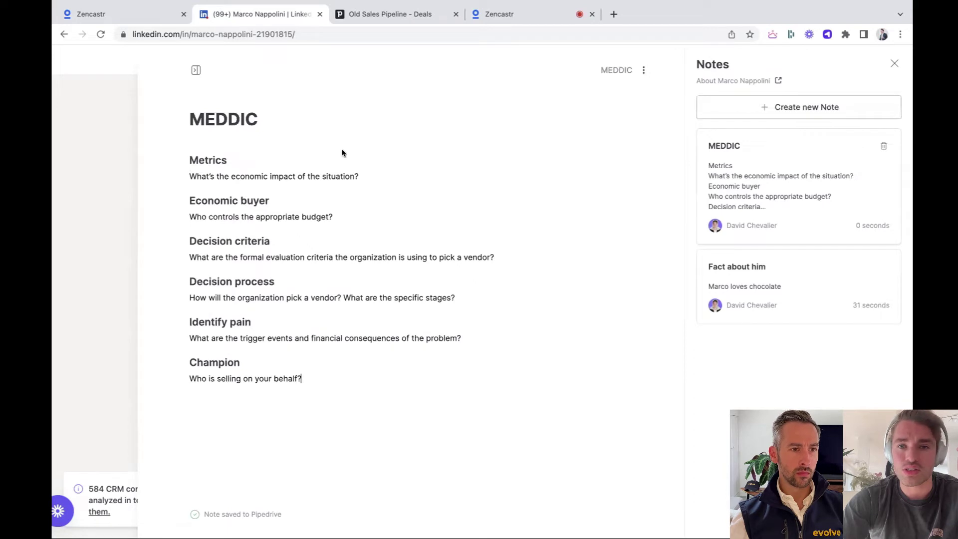
Close the note editor and write the contact a message saying you're currently on a podcast
click(196, 70)
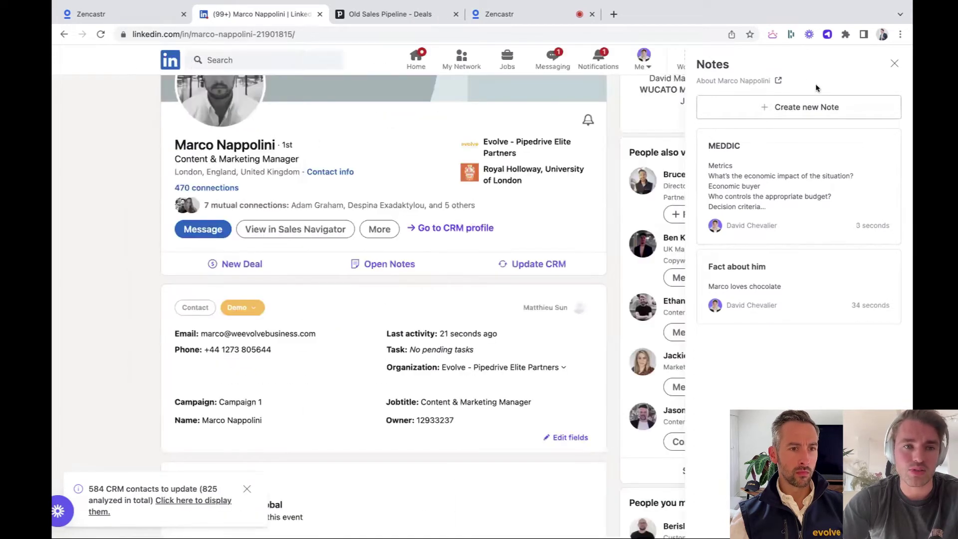
scroll(447, 191, down, 1)
click(203, 201)
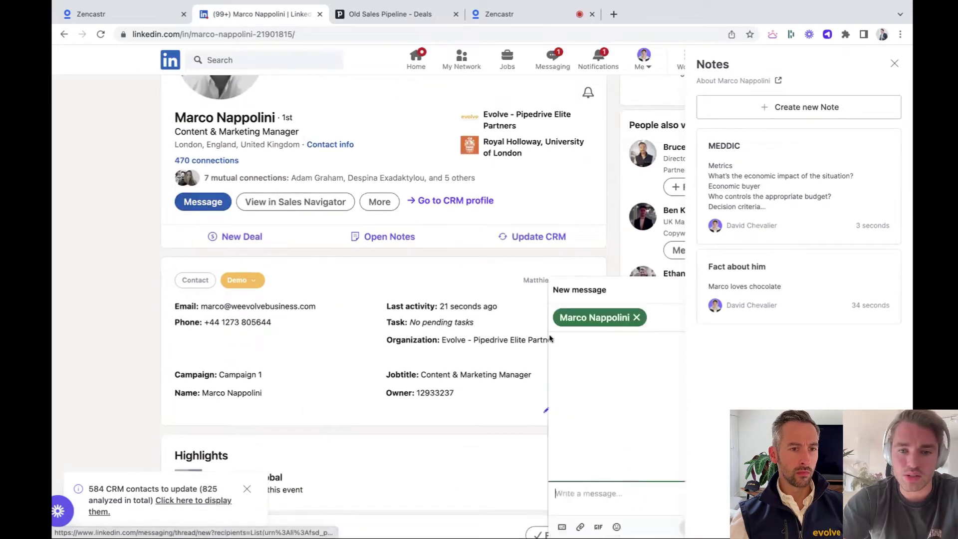
text(Hi Marcxo)
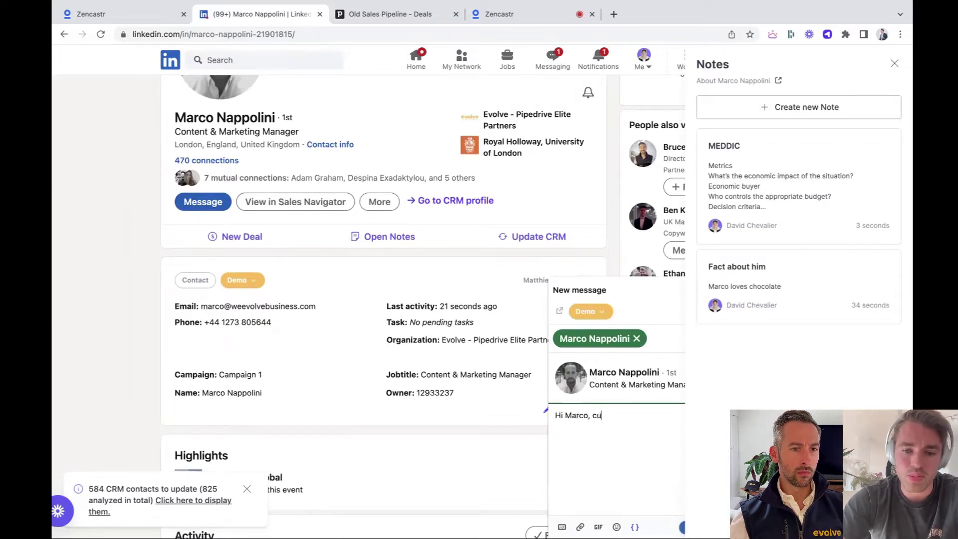
text(, currently on a pod)
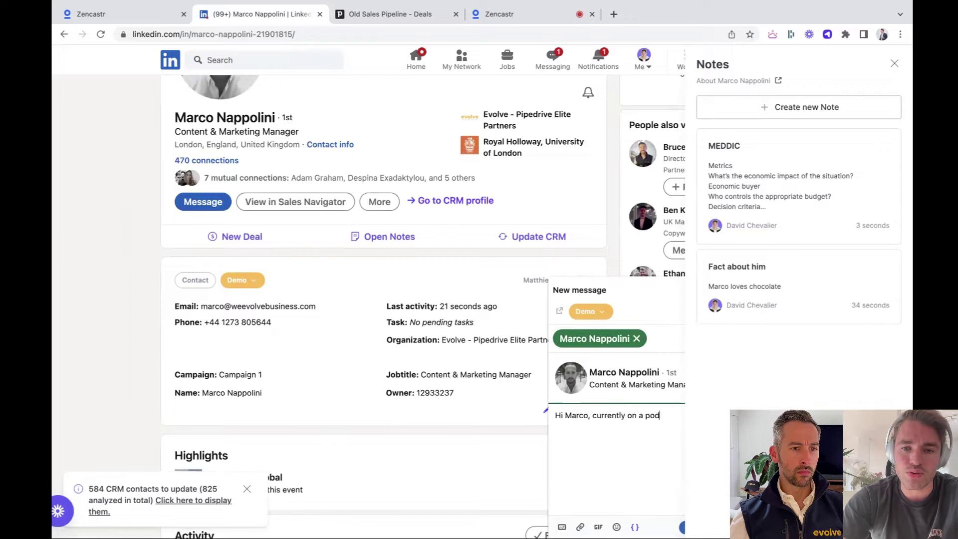
text(cast wibruce)
key(Return)
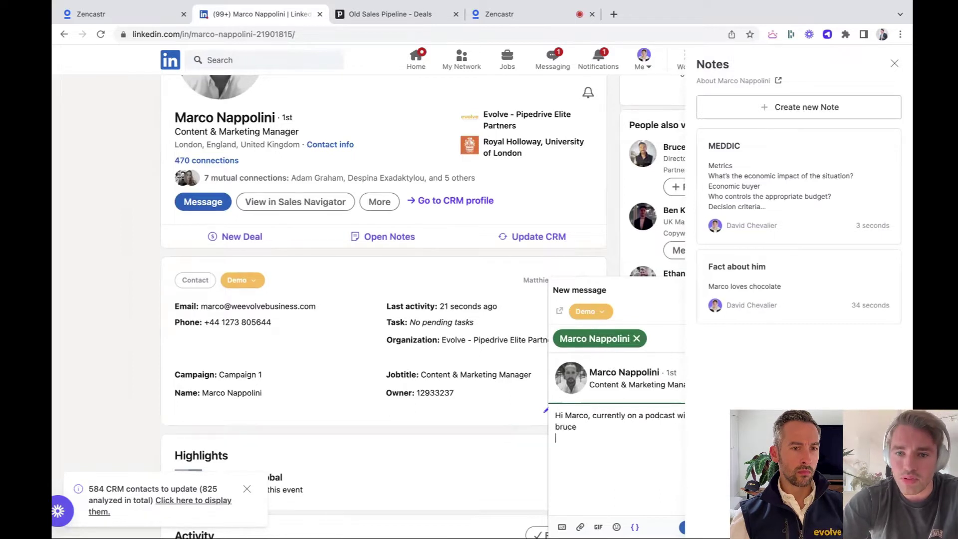
Send the podcast message, then close the notes panel and the chat
click(894, 62)
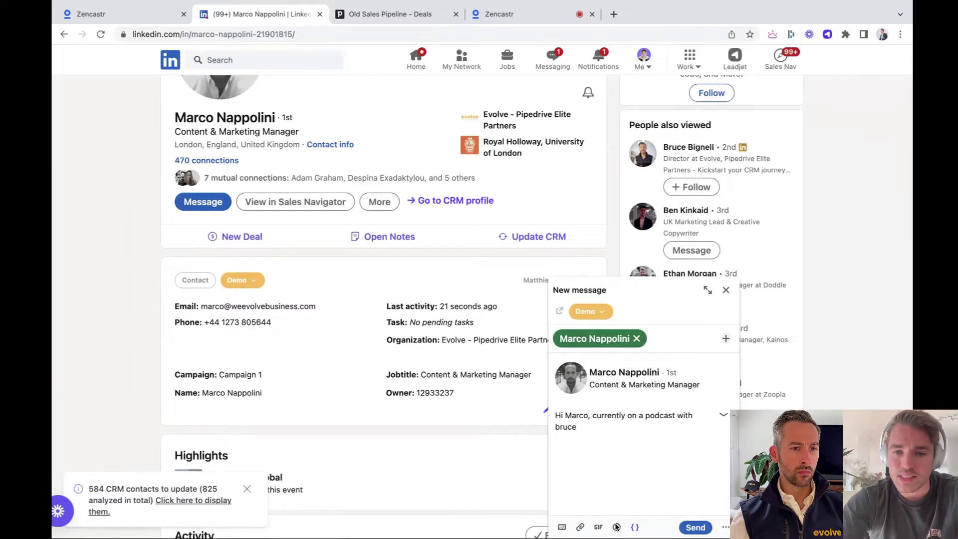
click(694, 527)
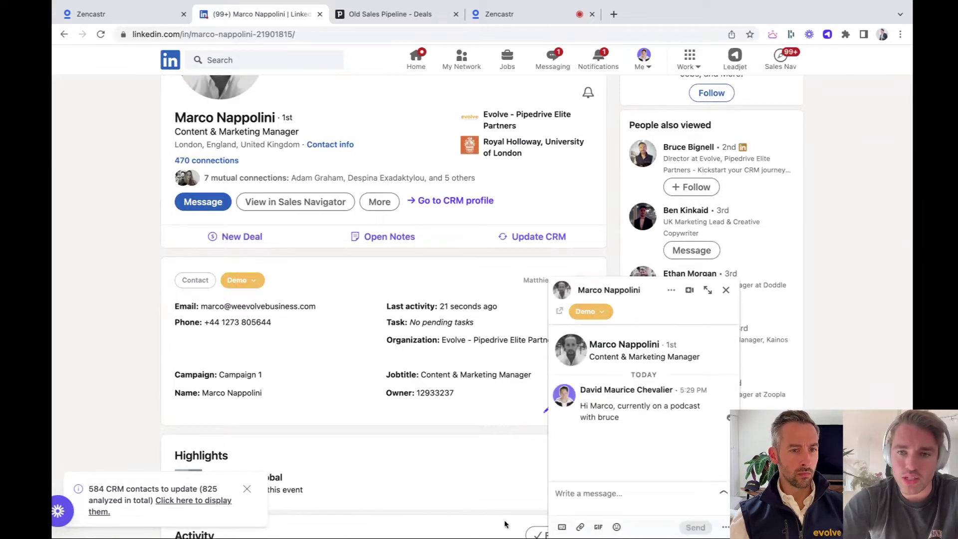
click(726, 291)
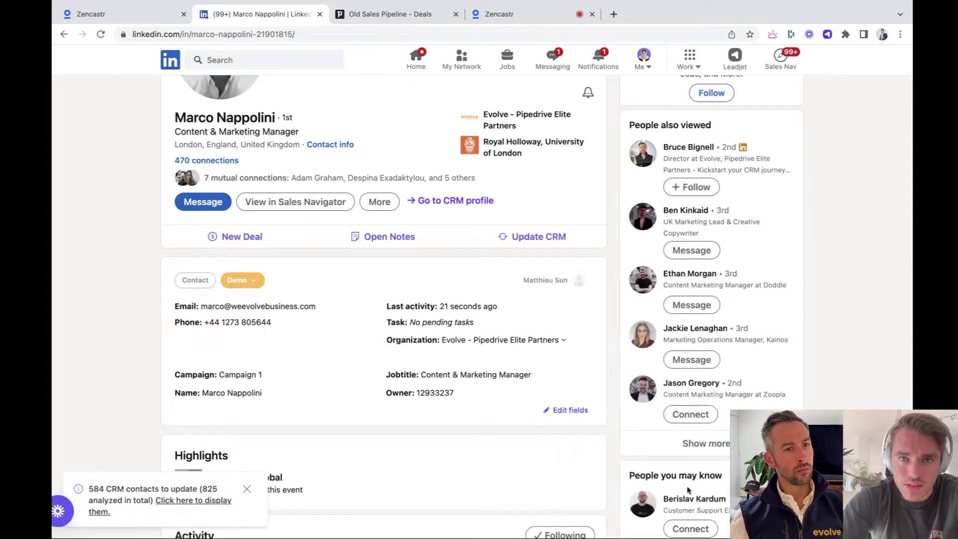
scroll(439, 239, up, 2)
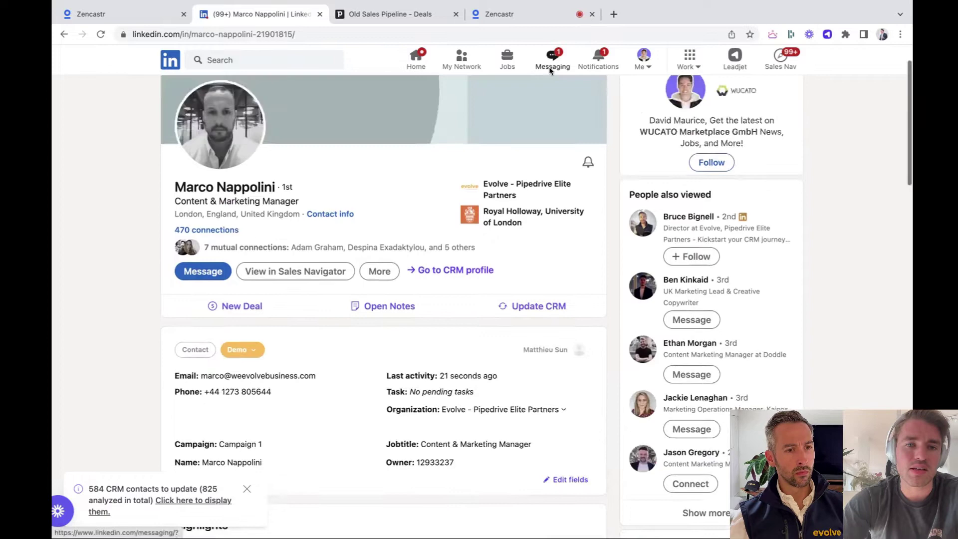
Open the contact's Pipedrive person record and dismiss the mobile app and documents tips
click(439, 240)
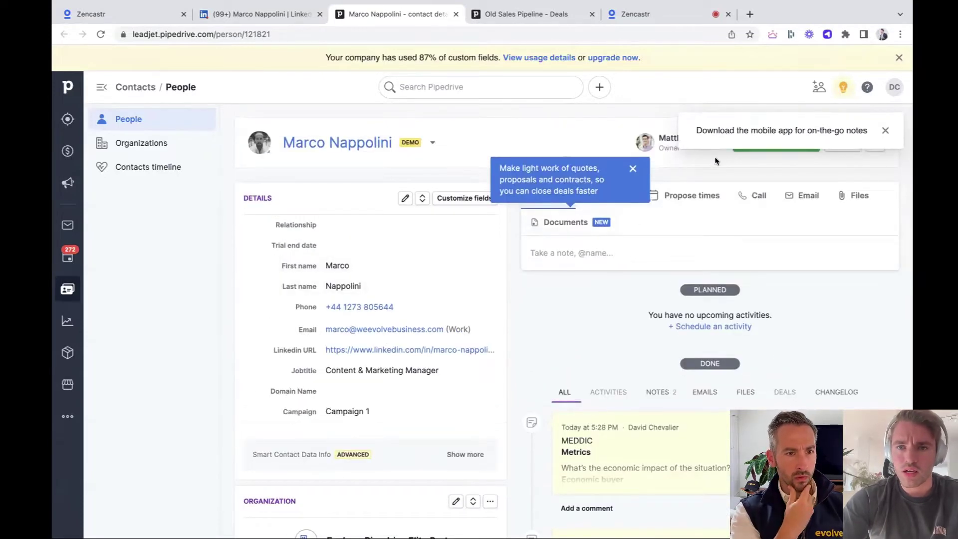
click(885, 130)
click(633, 169)
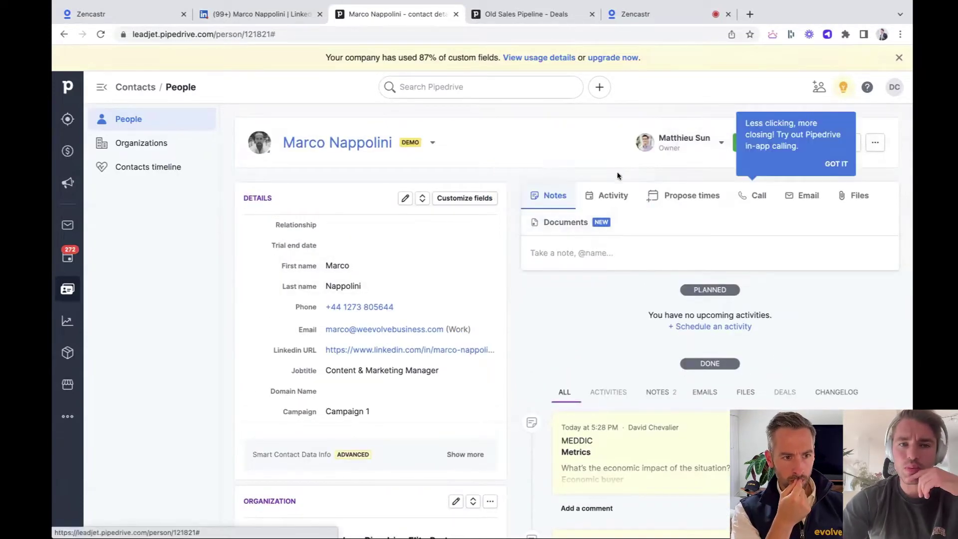
Scroll through Details, Organization and Notes to confirm the Demo label, Campaign 1 and both notes
scroll(375, 351, down, 1)
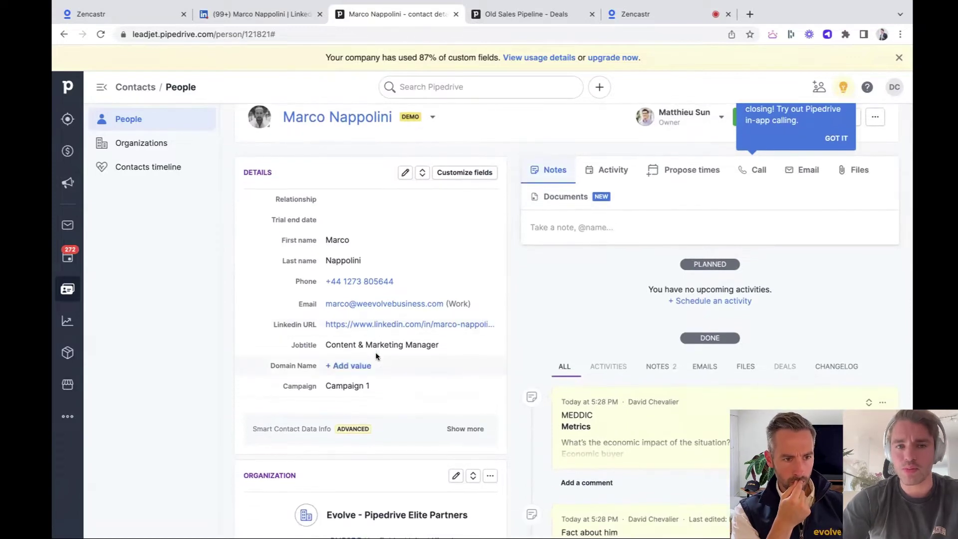
scroll(376, 355, down, 1)
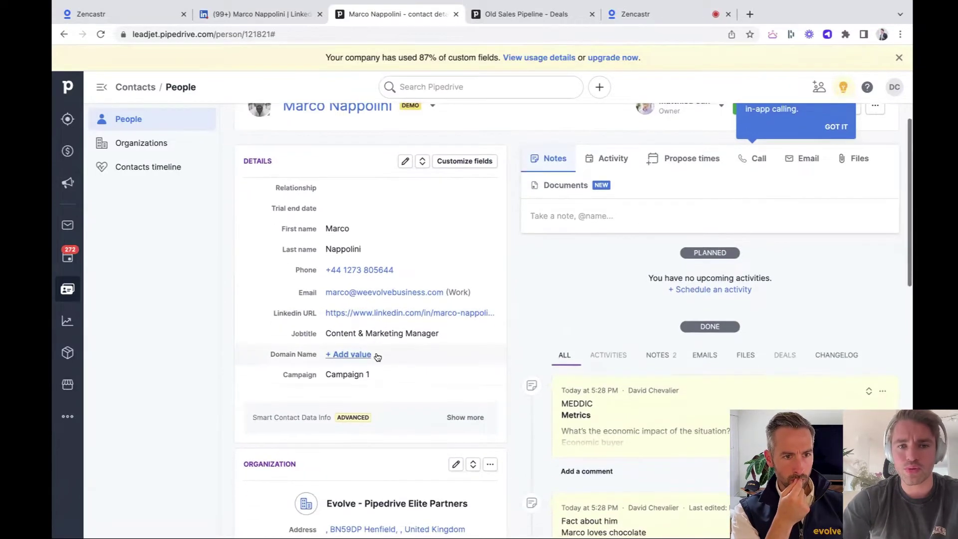
scroll(392, 246, down, 1)
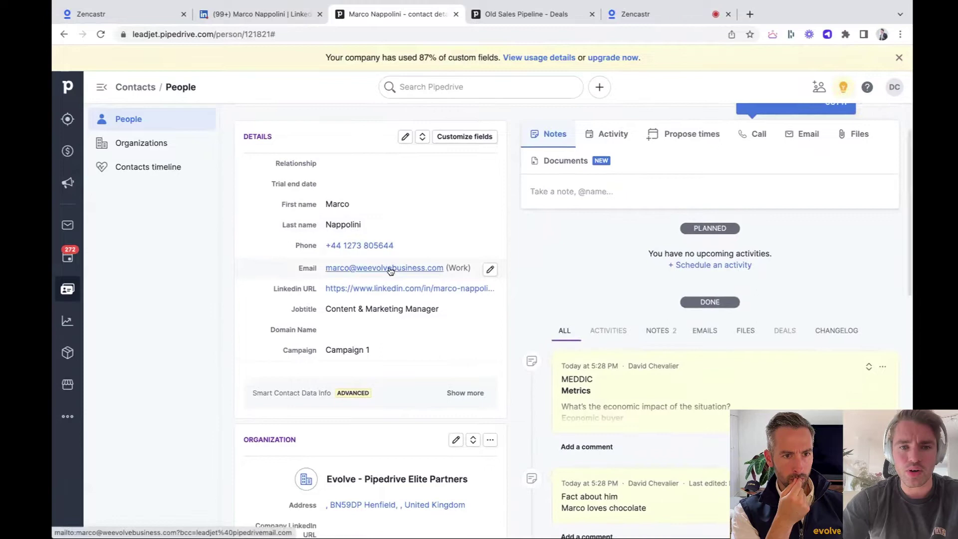
scroll(389, 268, down, 1)
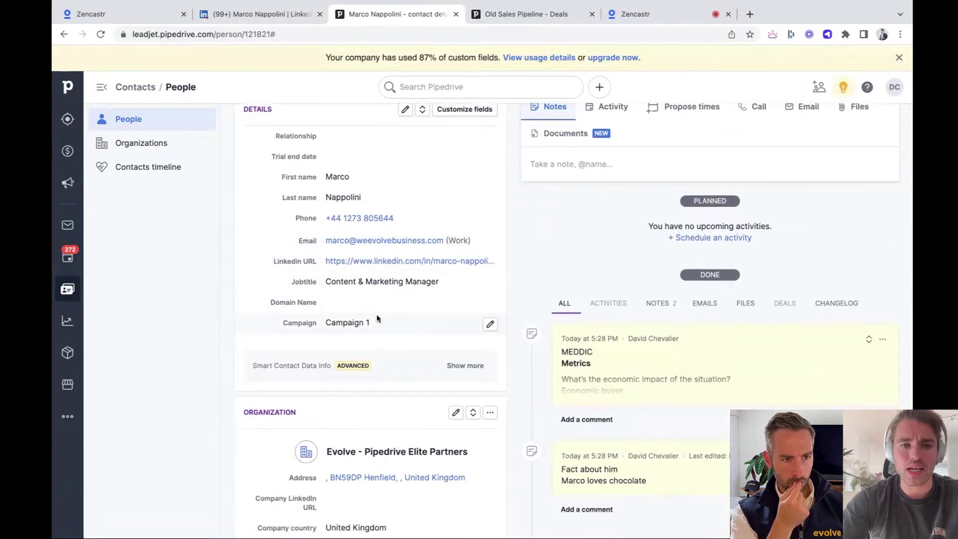
scroll(376, 313, down, 3)
scroll(375, 394, down, 3)
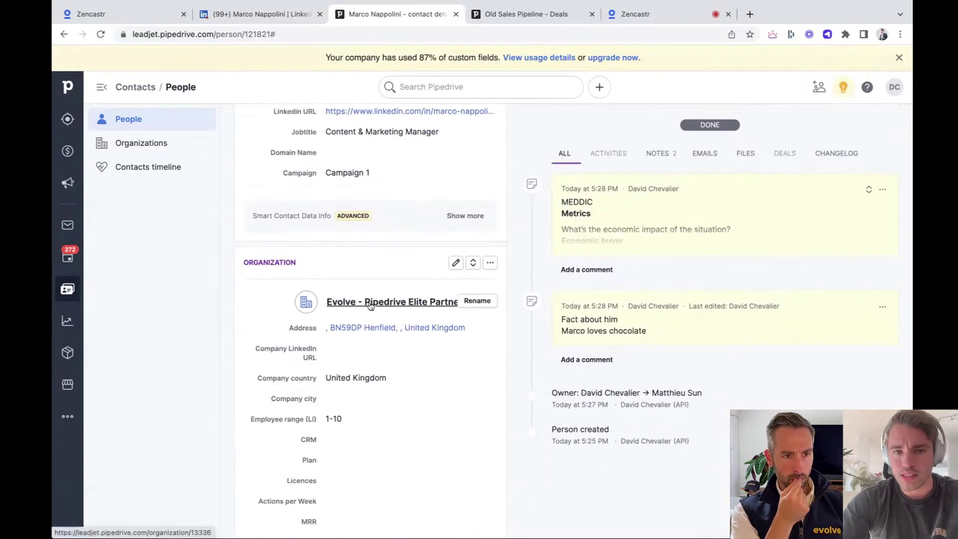
scroll(371, 299, down, 3)
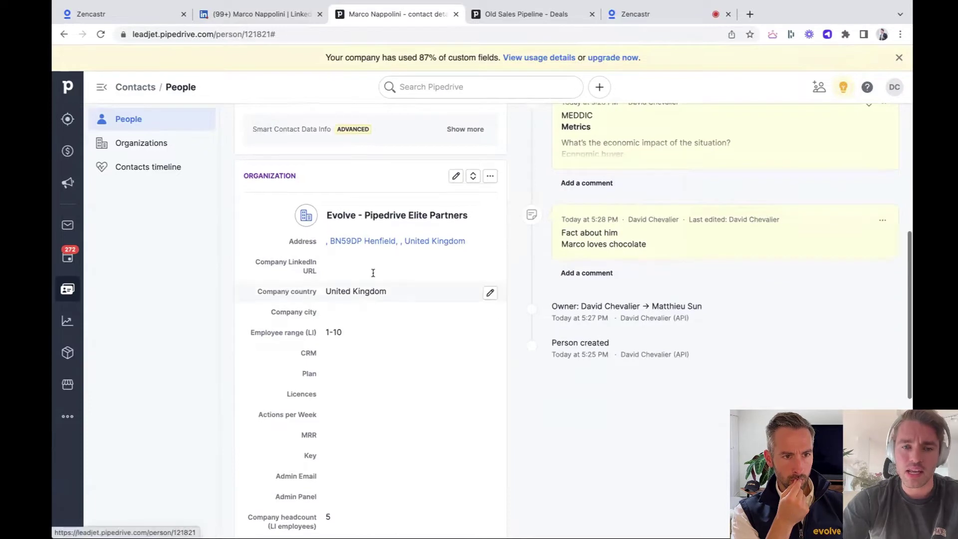
scroll(372, 272, down, 2)
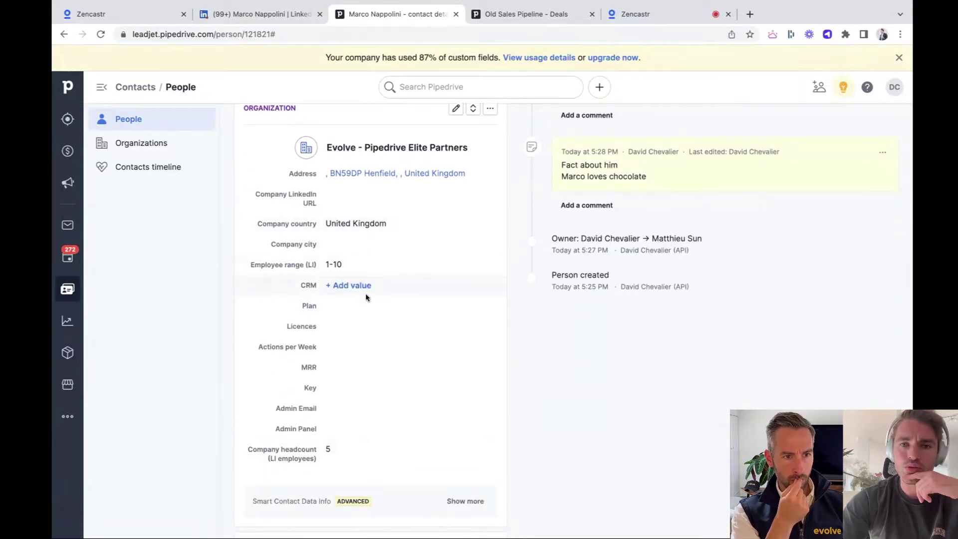
scroll(373, 303, up, 1)
scroll(627, 246, up, 1)
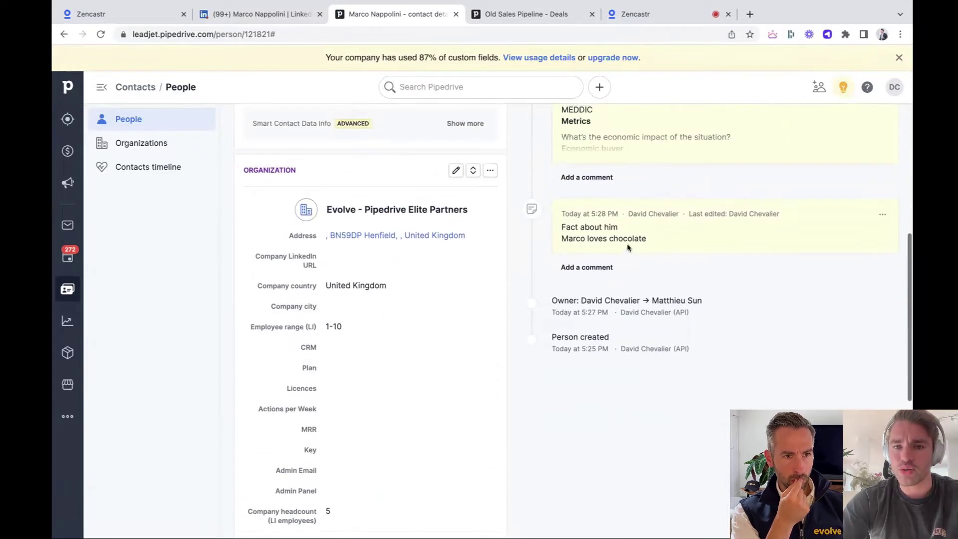
scroll(634, 240, up, 3)
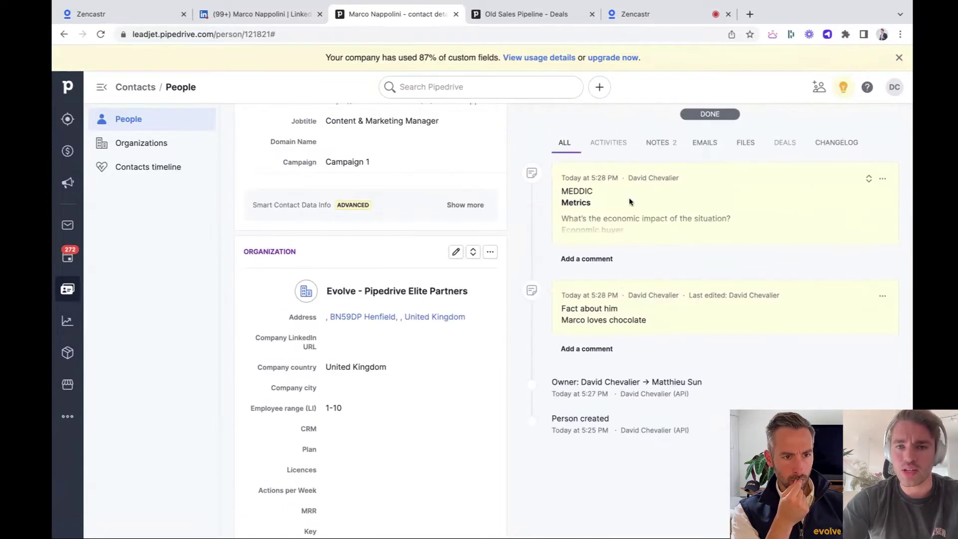
scroll(607, 295, down, 1)
scroll(647, 264, up, 4)
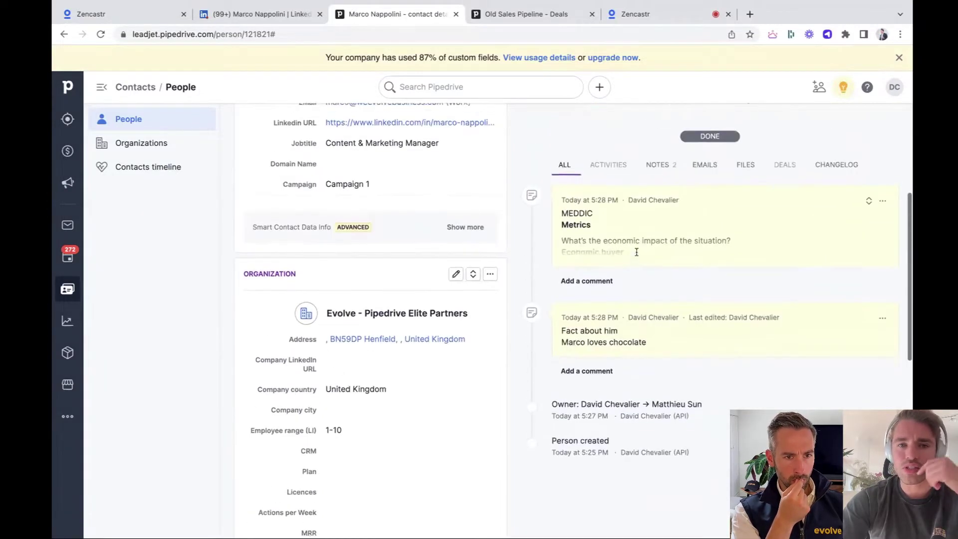
scroll(657, 284, up, 3)
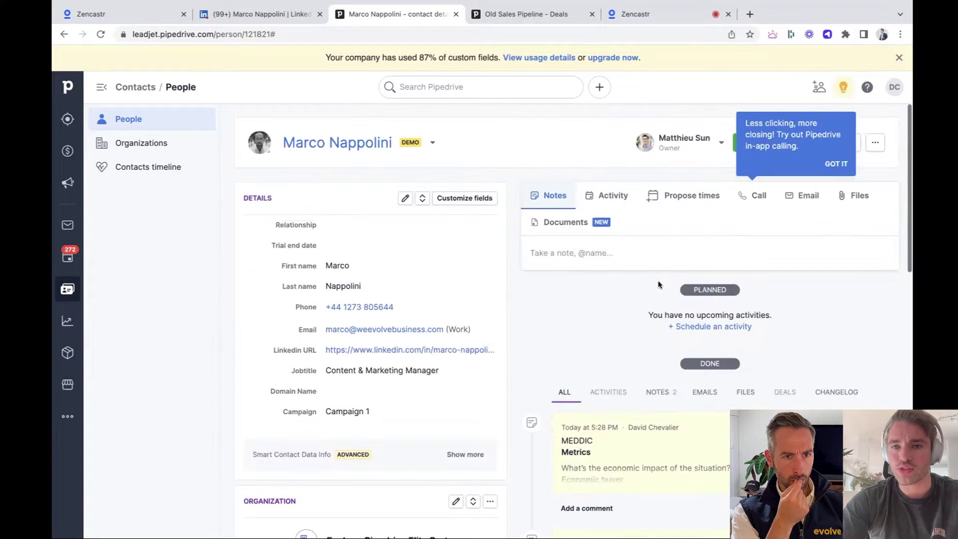
mouse_move(654, 147)
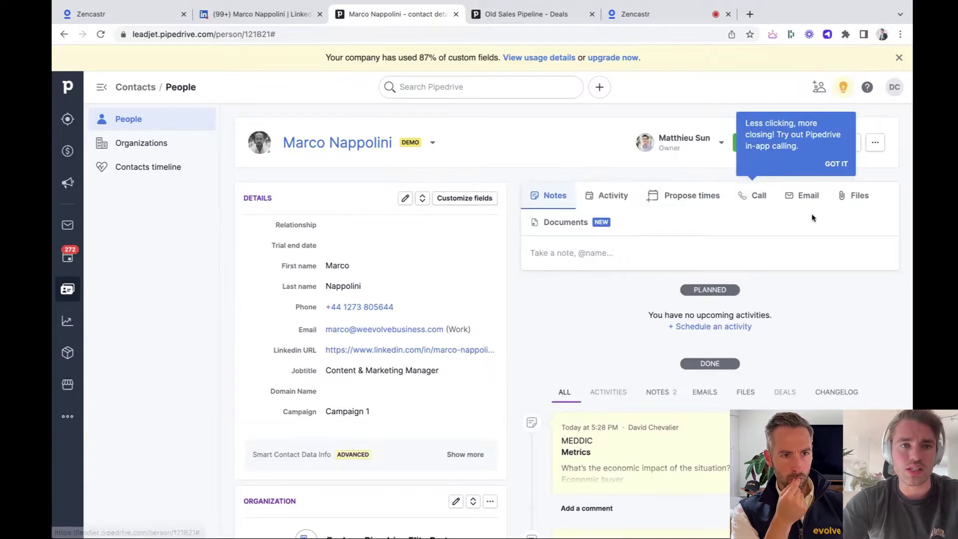
On the LinkedIn profile, check Leadjet's card shows Campaign 1, the Demo label and no pending tasks
click(254, 14)
scroll(429, 305, down, 3)
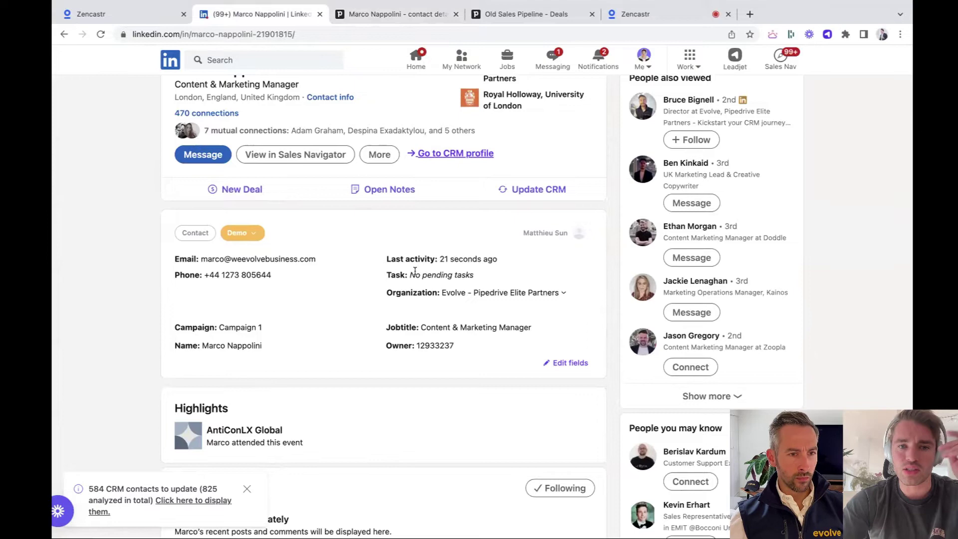
drag(409, 274, 492, 274)
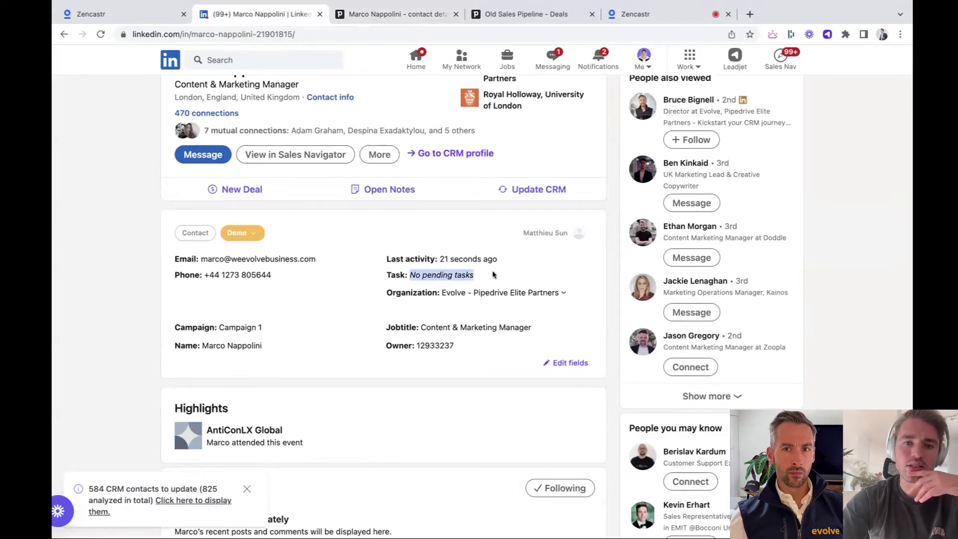
scroll(492, 274, down, 2)
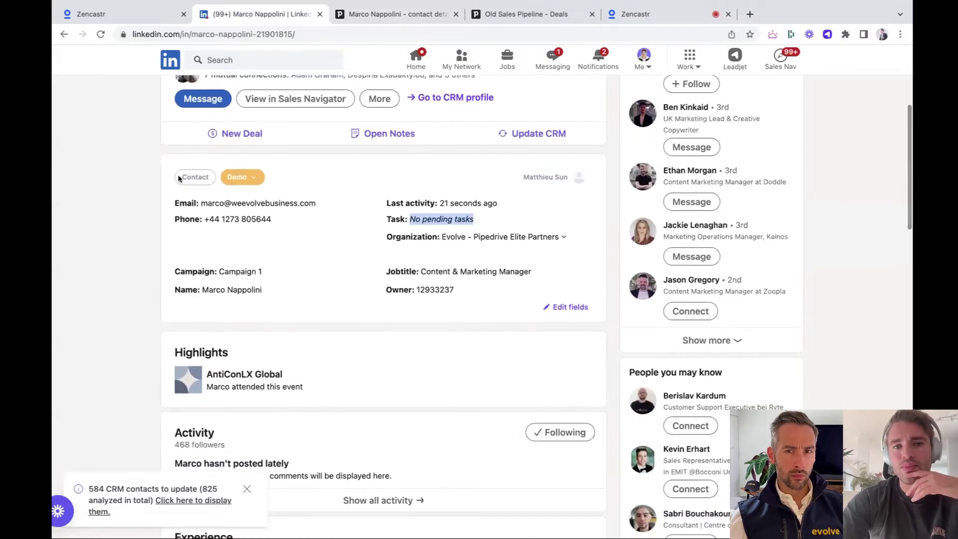
click(392, 184)
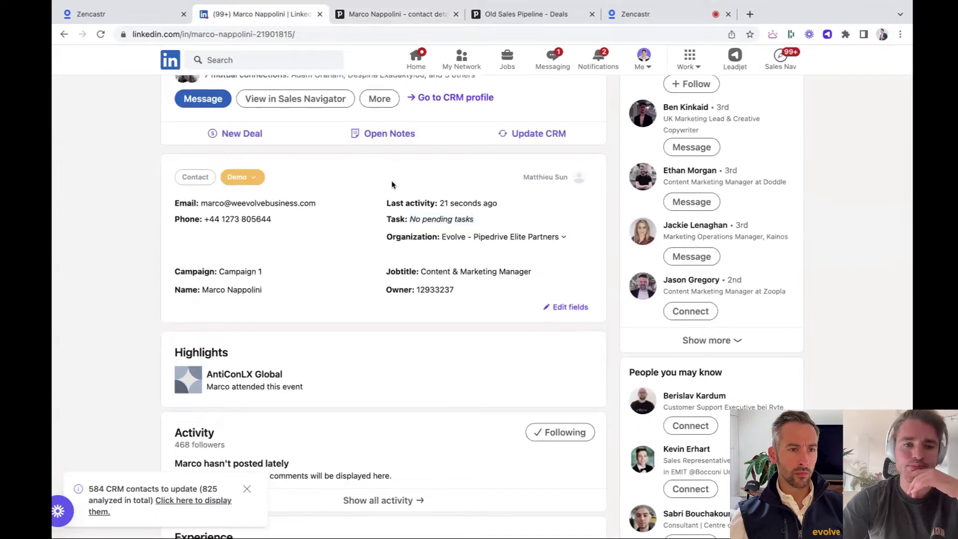
scroll(392, 184, up, 1)
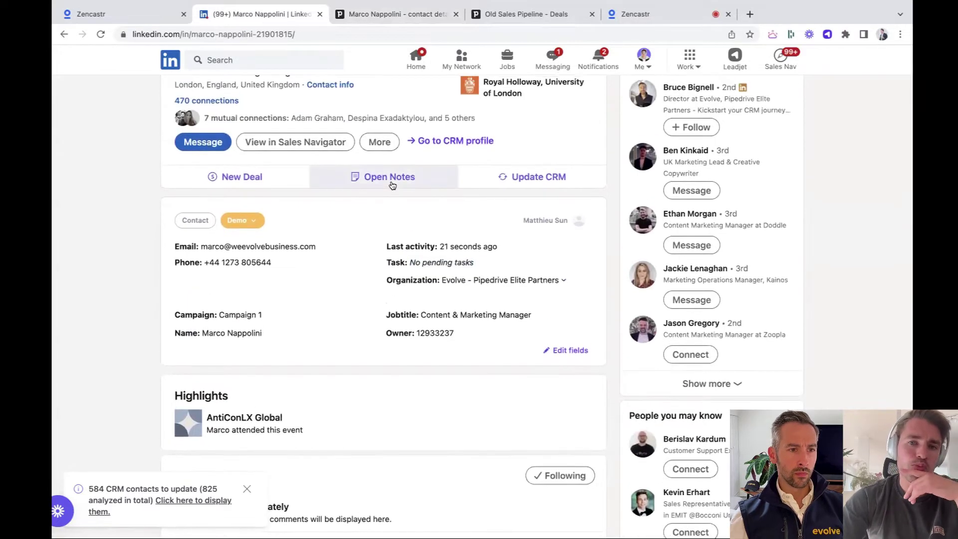
scroll(461, 223, up, 1)
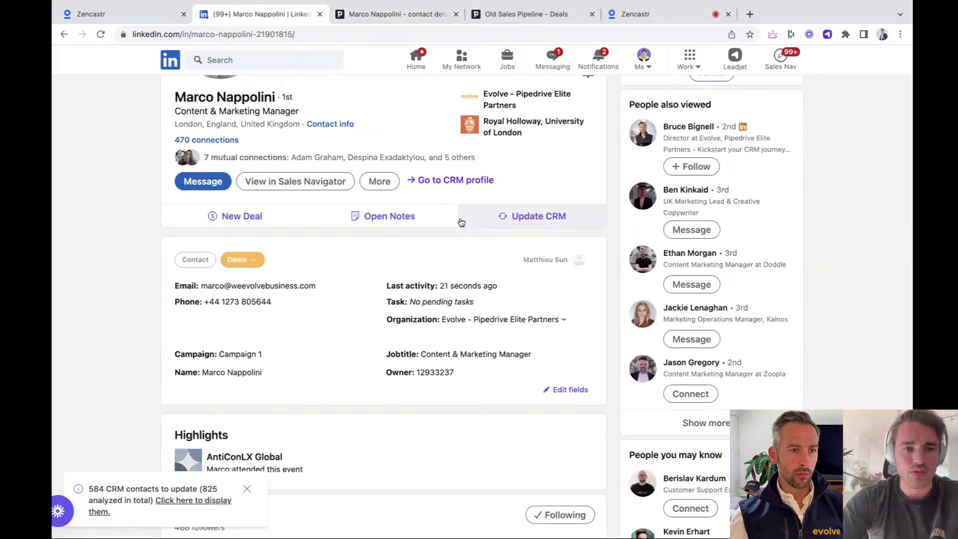
Create a new deal for the contact in the Big clients pipeline at the Qualified stage
click(249, 227)
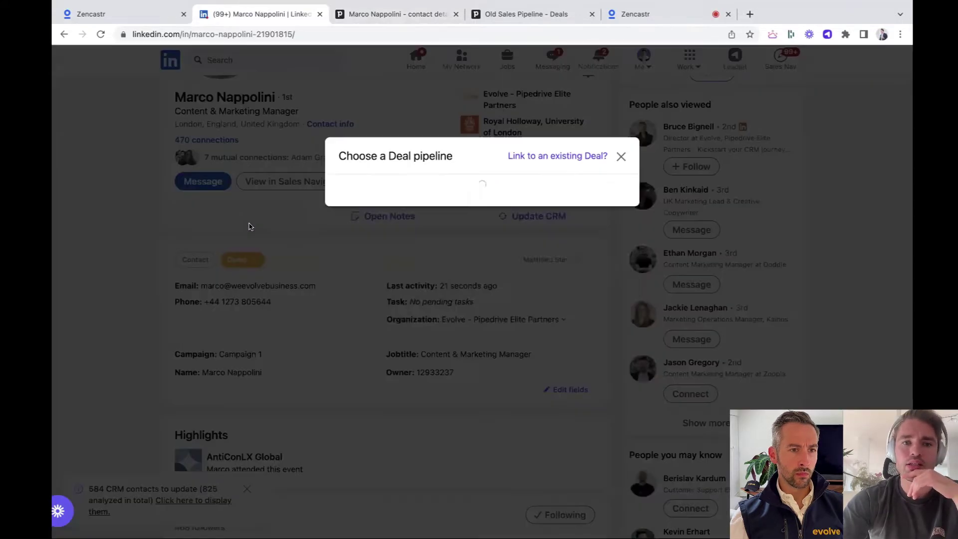
scroll(393, 241, down, 1)
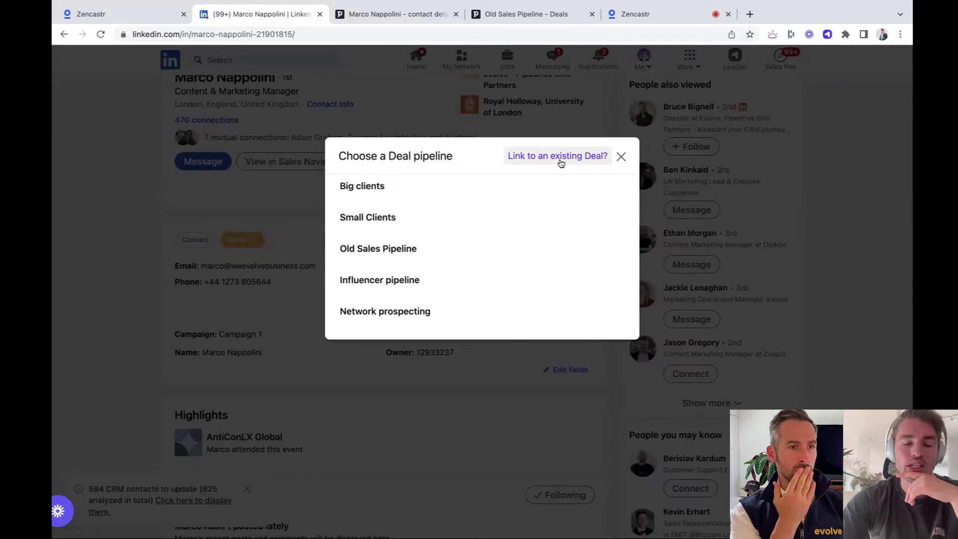
click(469, 178)
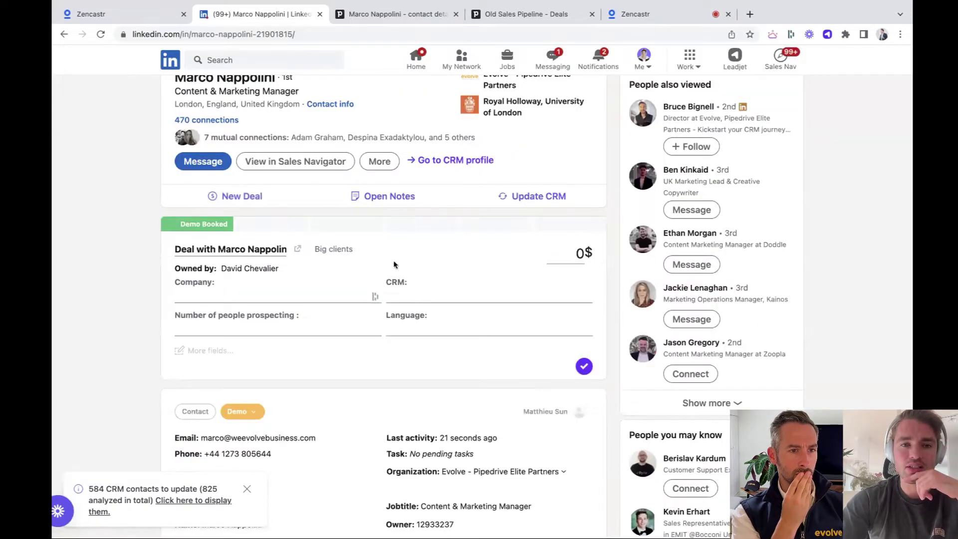
scroll(394, 265, down, 1)
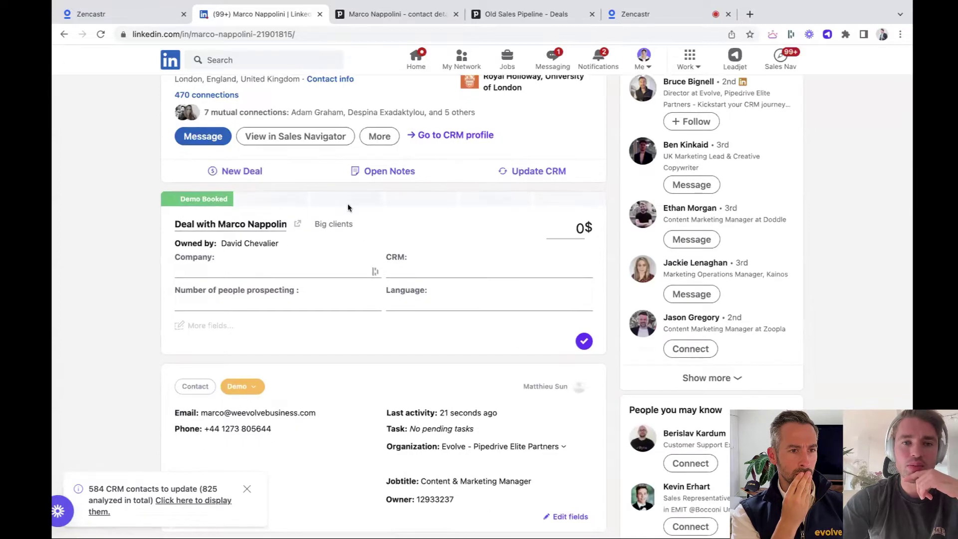
click(361, 199)
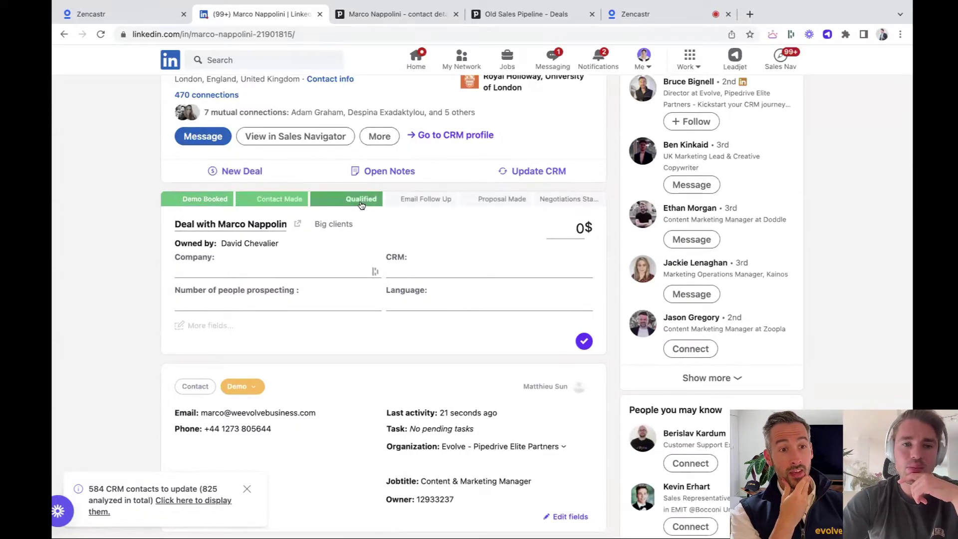
scroll(204, 295, down, 1)
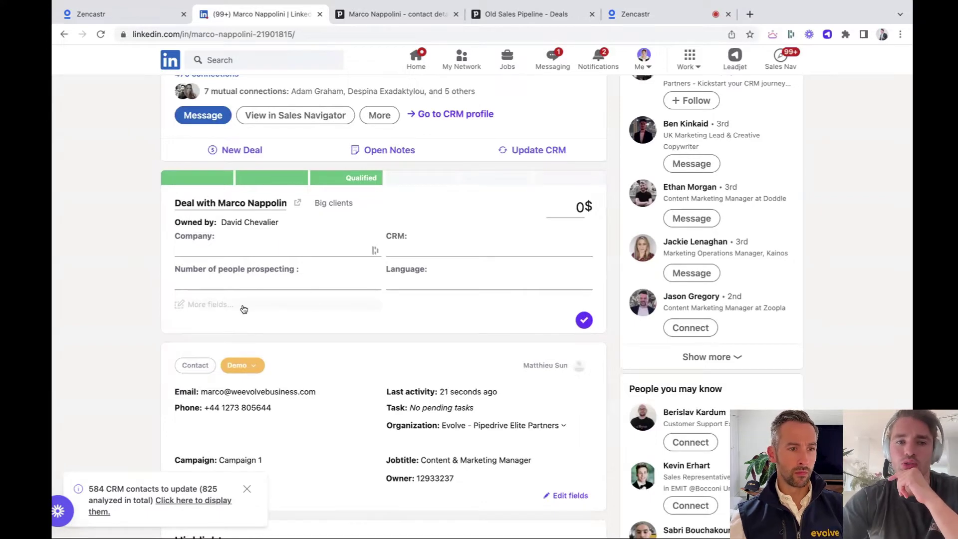
scroll(243, 310, down, 1)
Set the deal amount to 15000$
click(277, 242)
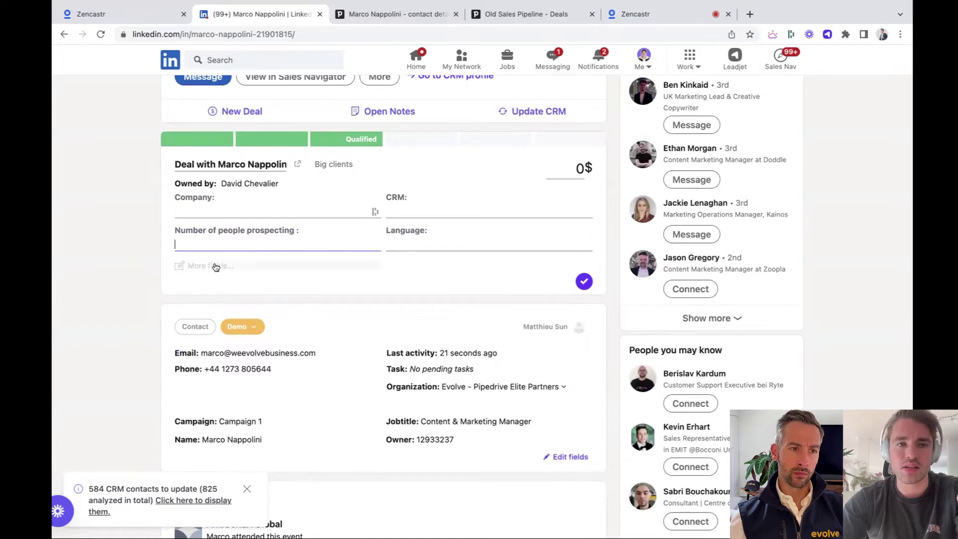
scroll(214, 264, down, 1)
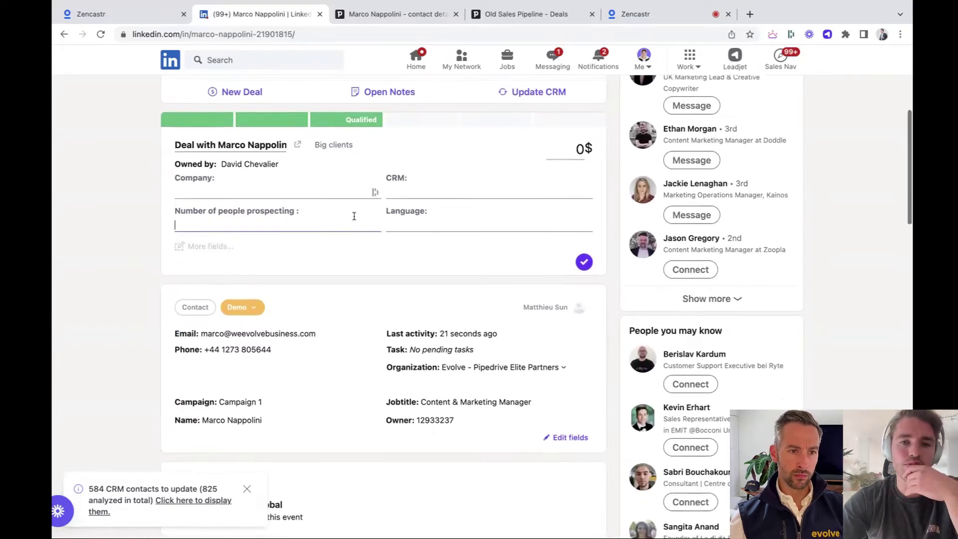
scroll(374, 209, up, 1)
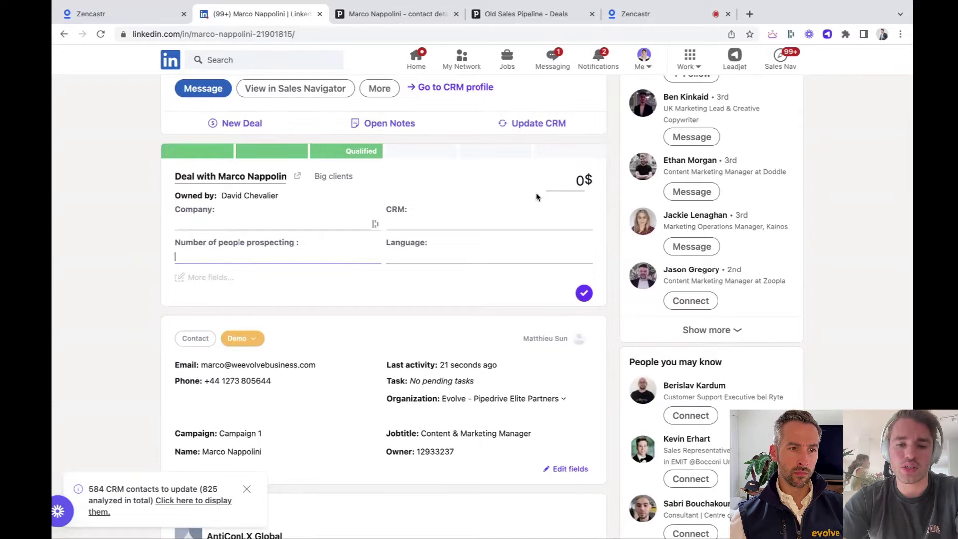
click(580, 180)
text(15000)
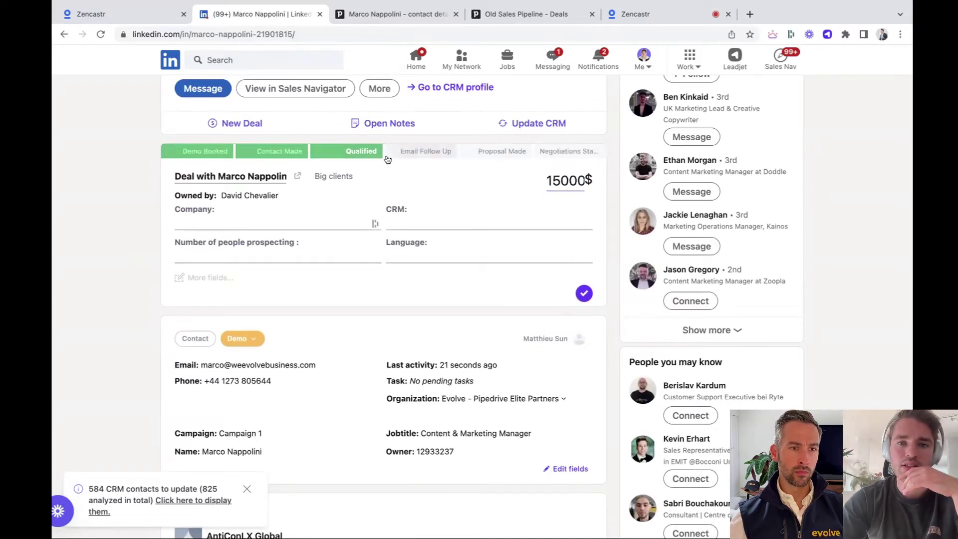
scroll(480, 172, up, 4)
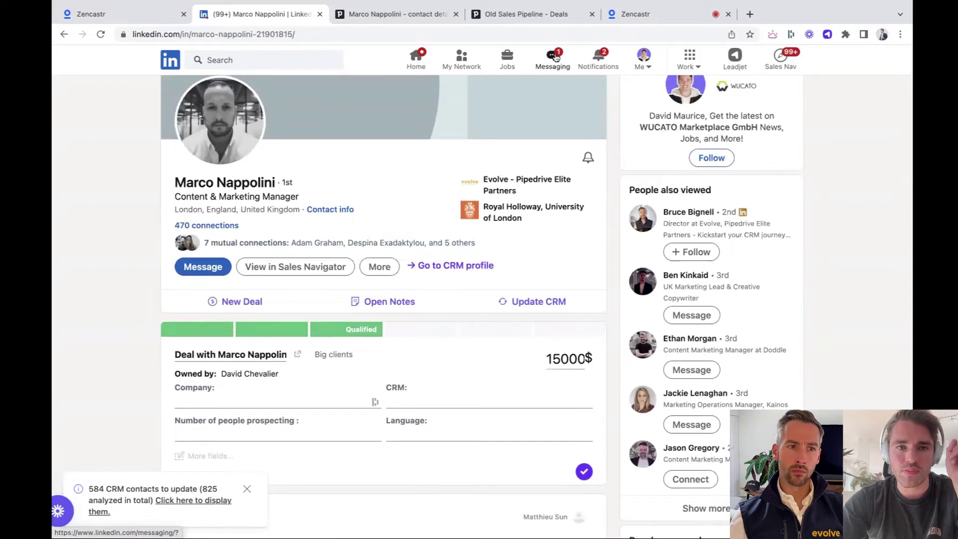
Sync the conversation with the contact to the CRM and insert the Sample template
click(554, 57)
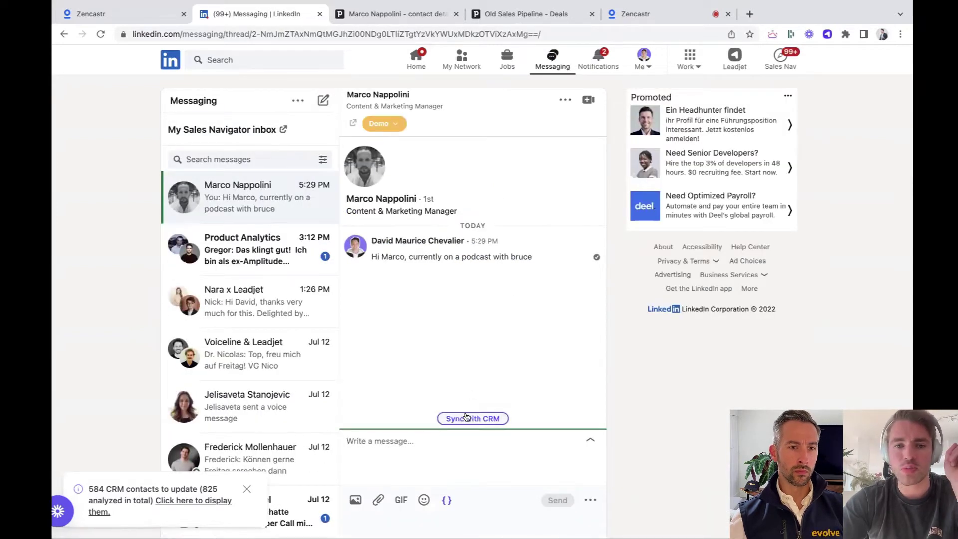
click(446, 418)
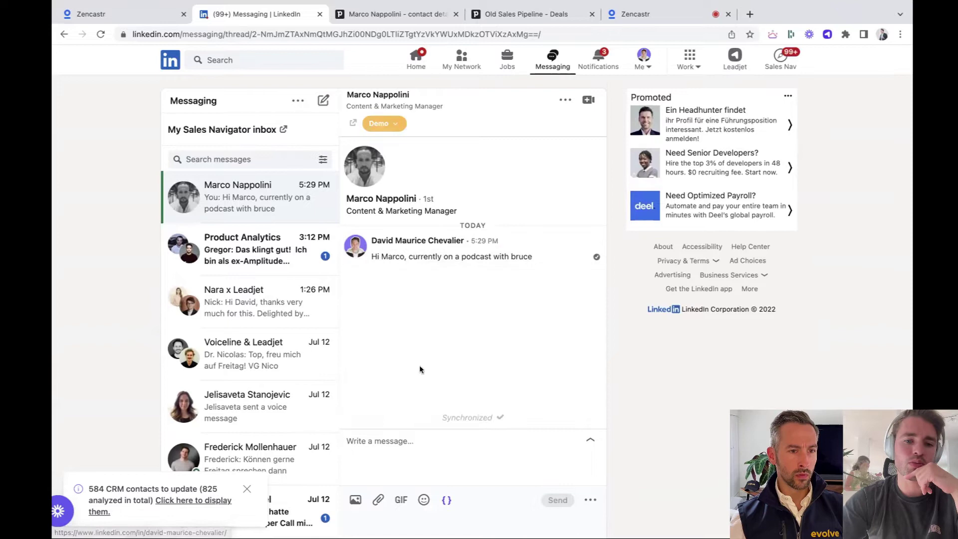
click(446, 499)
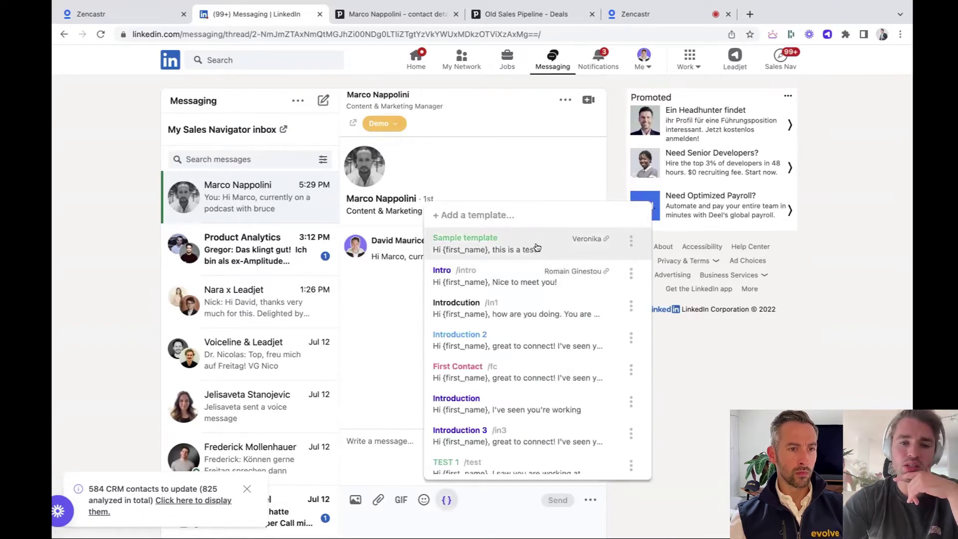
click(534, 245)
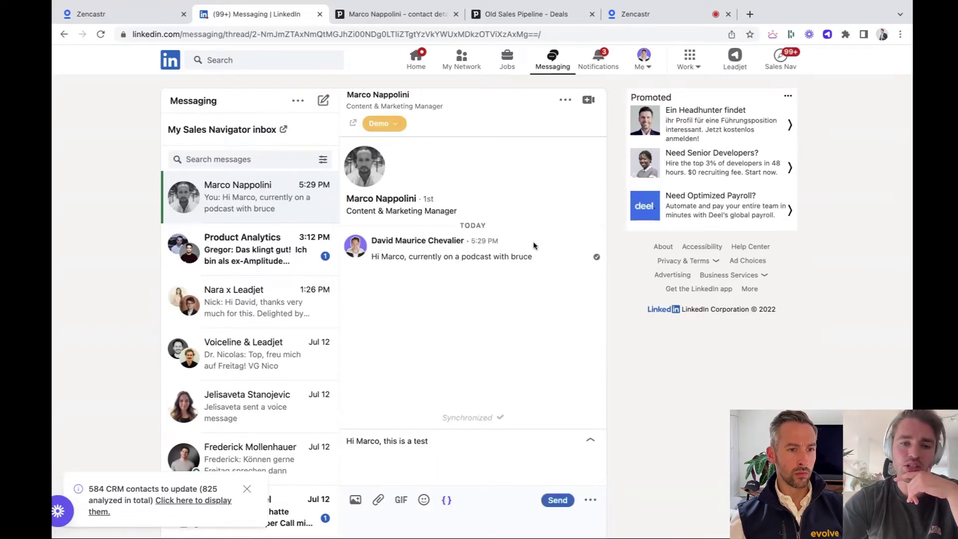
Delete the inserted template text, view the Sample template, and return to the contact's profile
triple_click(406, 444)
key(BackSpace)
click(446, 499)
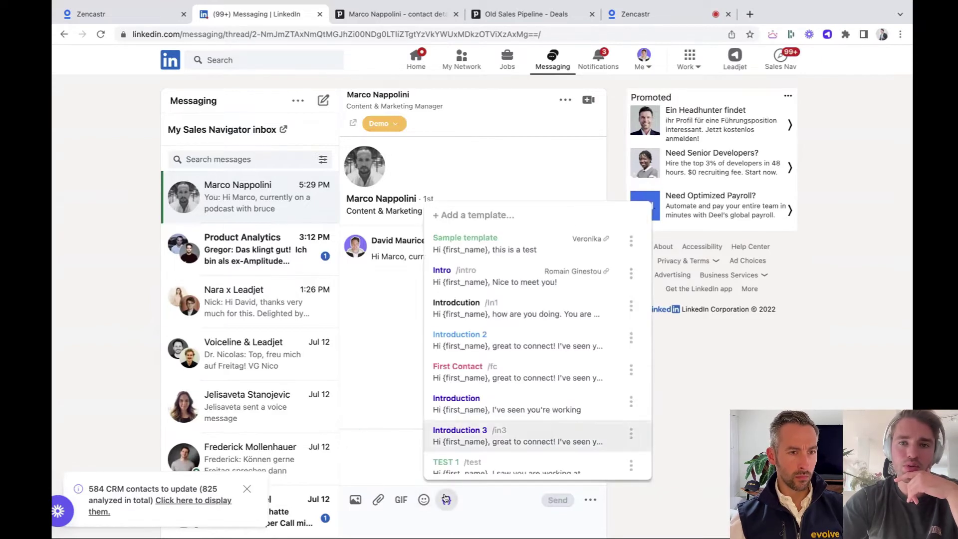
click(630, 242)
click(621, 87)
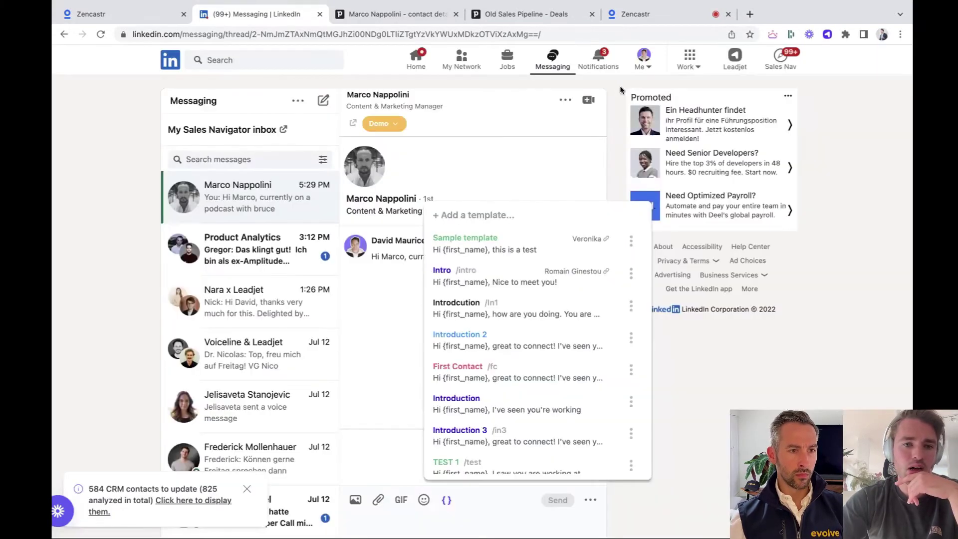
click(481, 164)
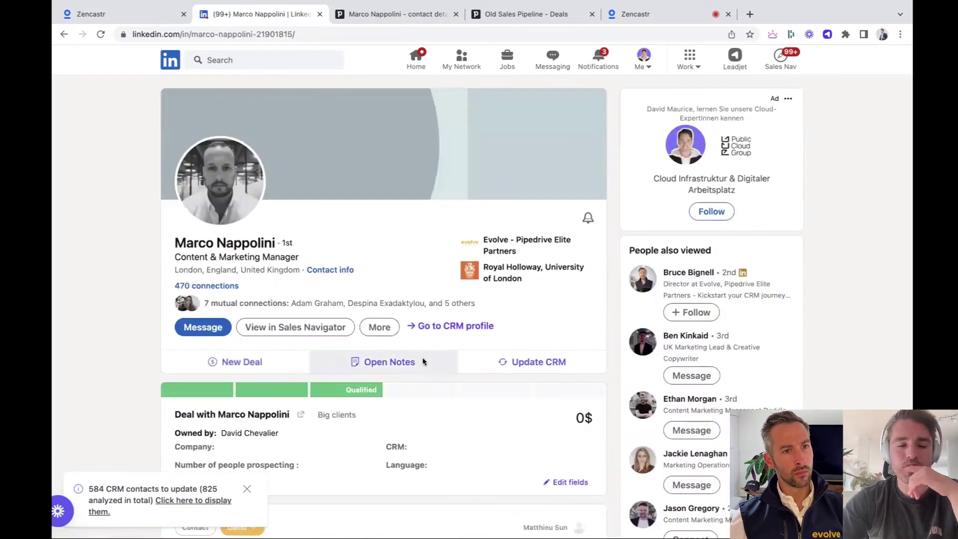
Open the contact's Pipedrive person record, look it over, and open his deal under Open deals
click(431, 327)
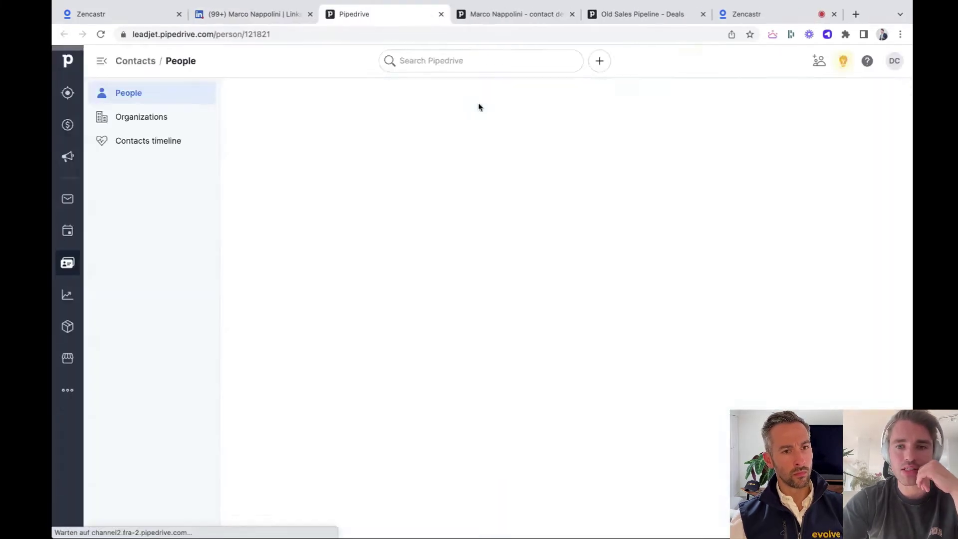
scroll(457, 212, down, 4)
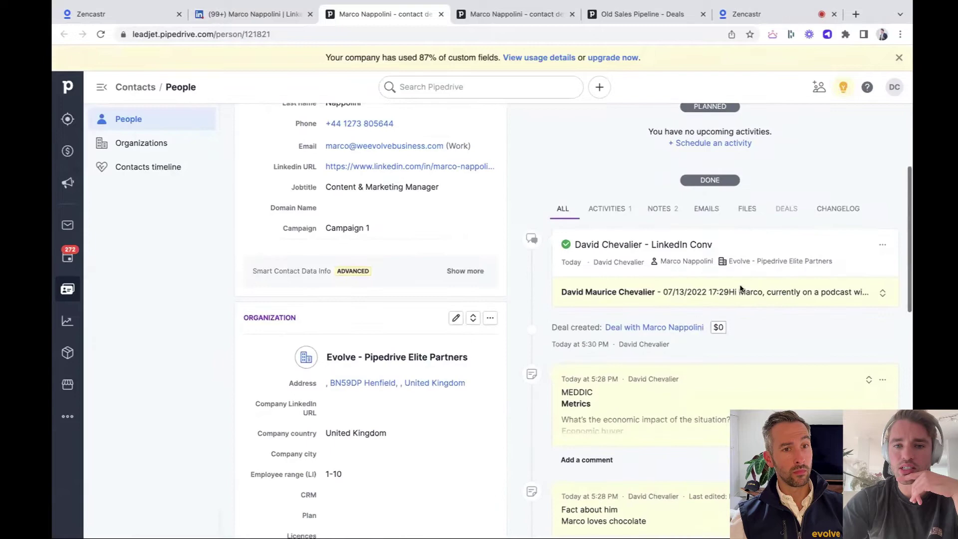
scroll(740, 288, down, 1)
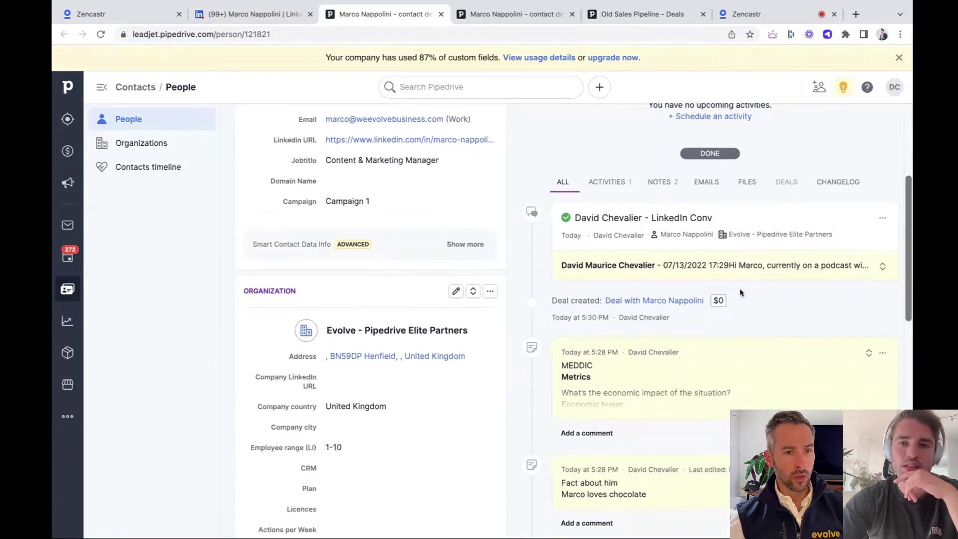
scroll(437, 205, up, 2)
scroll(606, 238, up, 3)
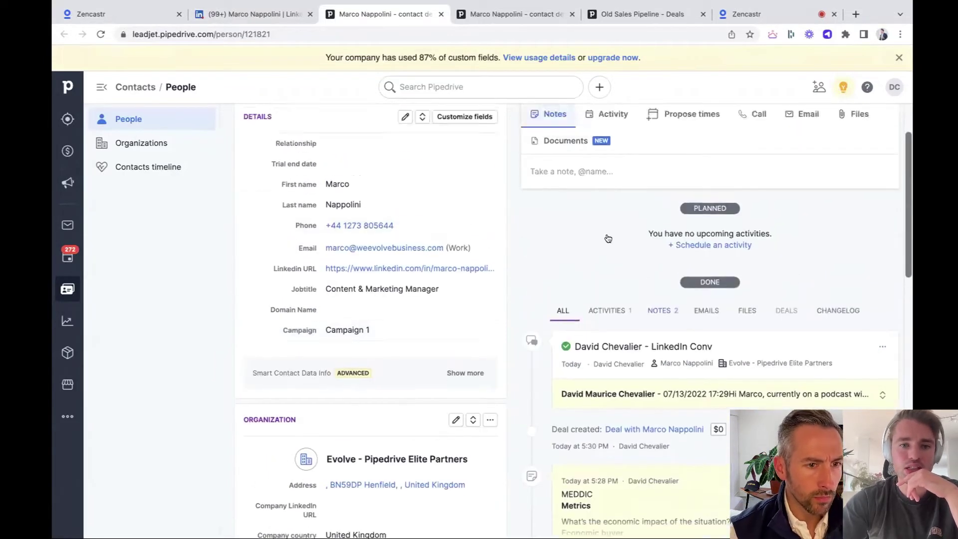
scroll(671, 293, down, 2)
scroll(670, 293, down, 10)
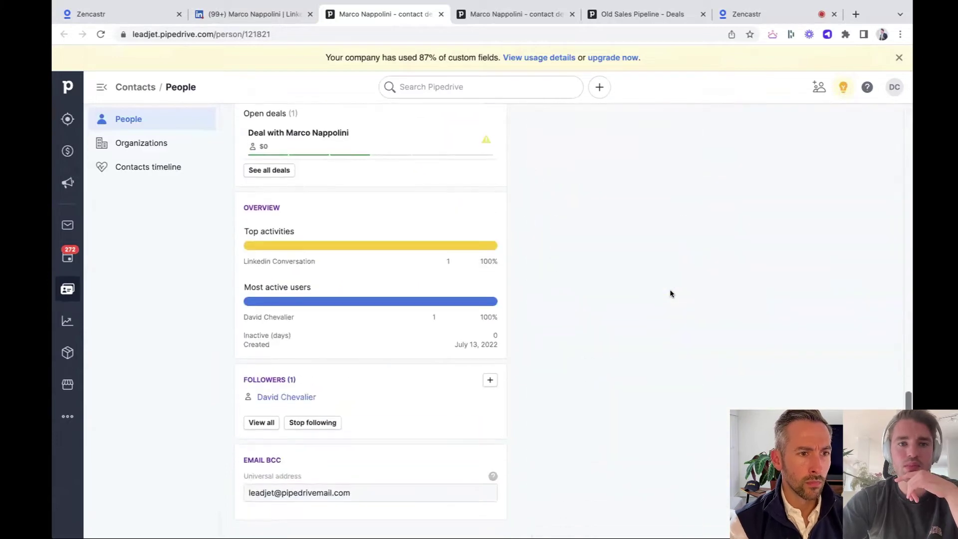
click(303, 139)
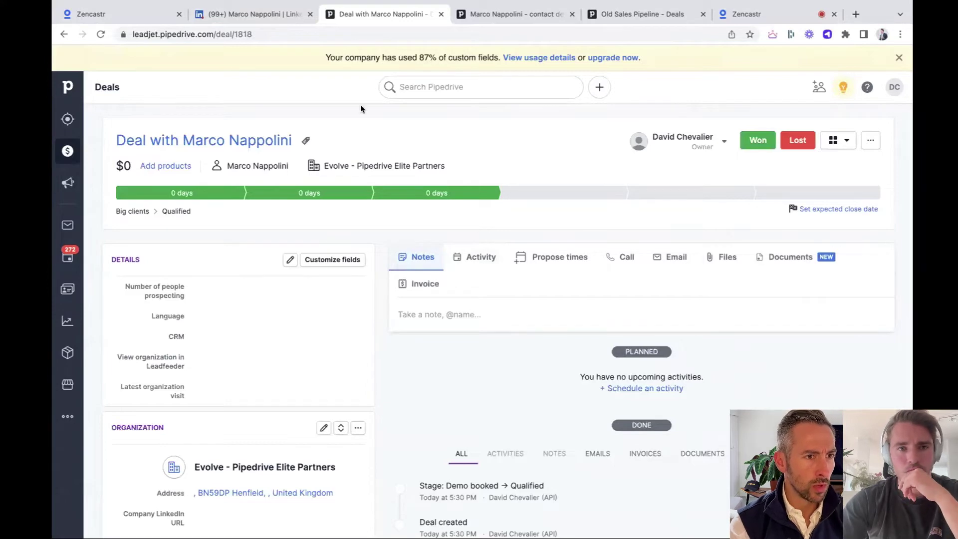
Change the deal value on Leadjet's card from 0$ to 1500 and verify it in Pipedrive
click(268, 18)
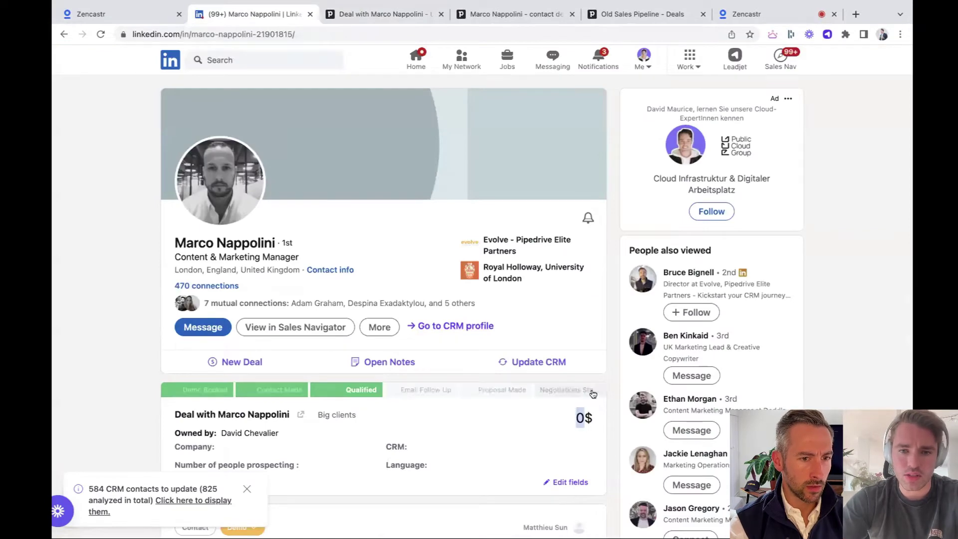
scroll(574, 394, down, 2)
click(577, 368)
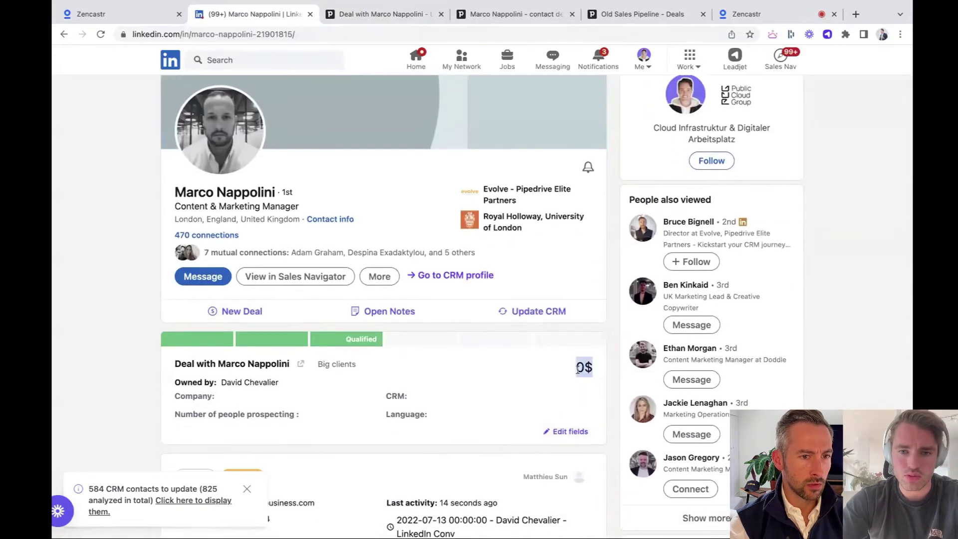
text(1500)
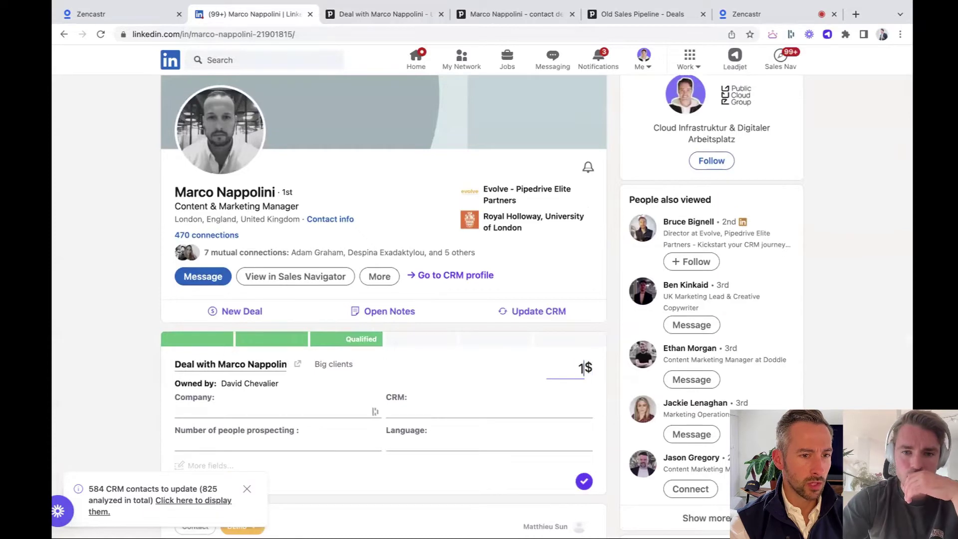
click(582, 480)
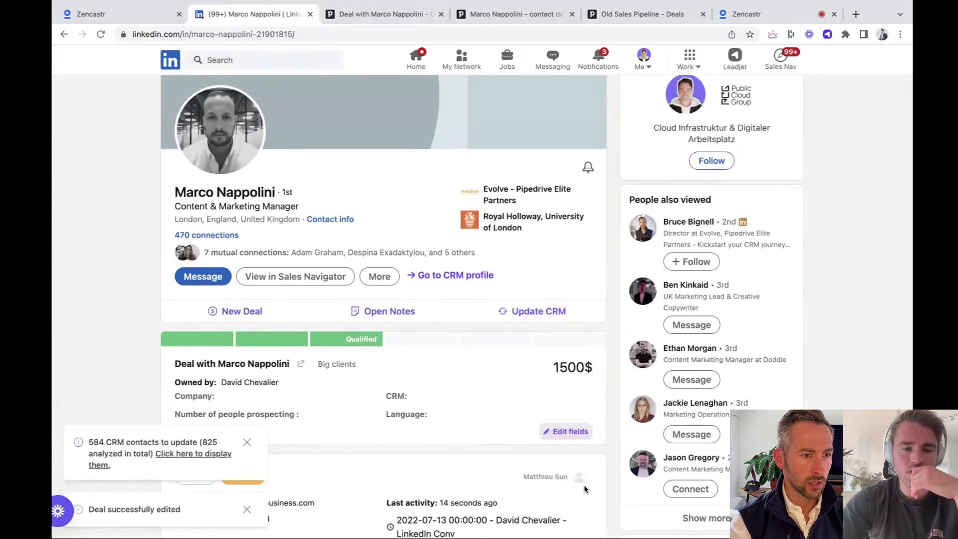
click(339, 15)
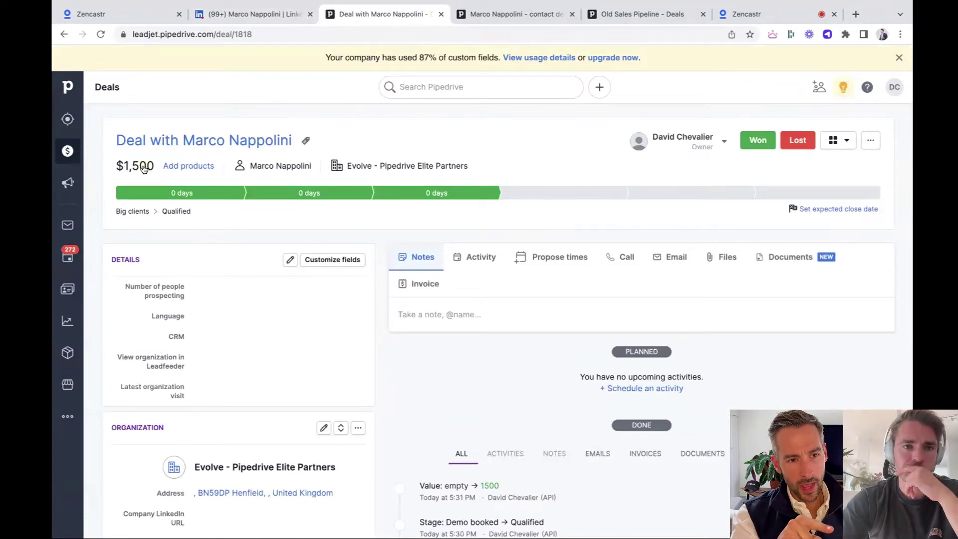
click(246, 10)
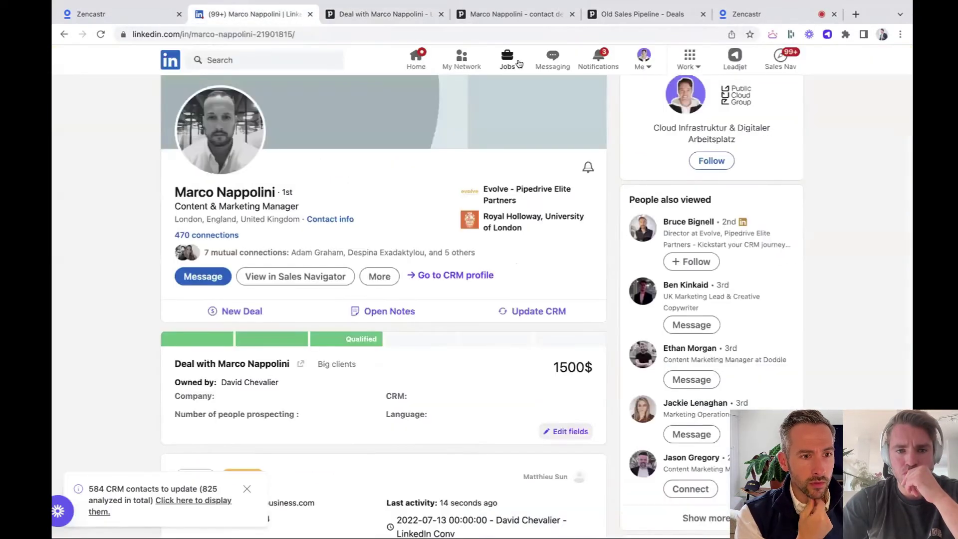
Return to the contact's Pipedrive record, expand the LinkedIn Conv note, and open its activity editor
click(550, 60)
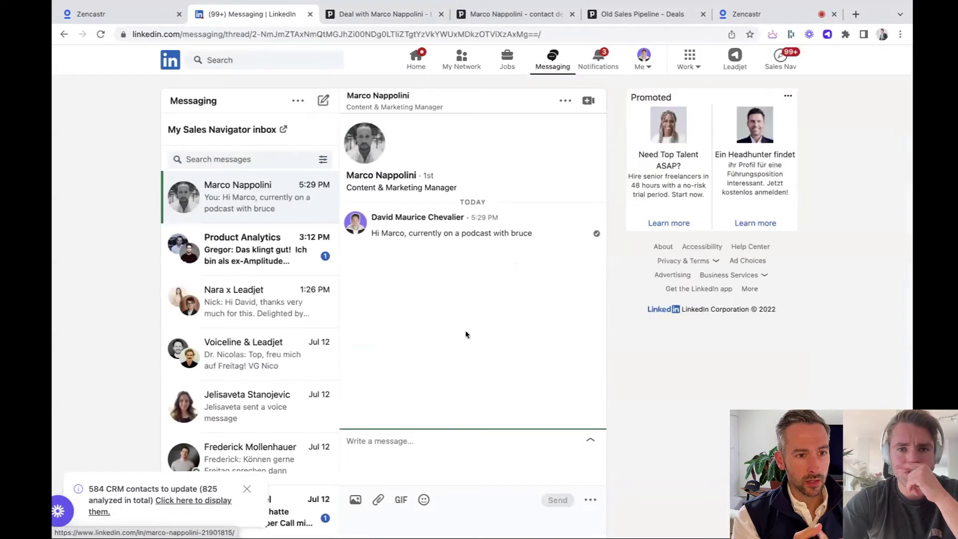
click(387, 28)
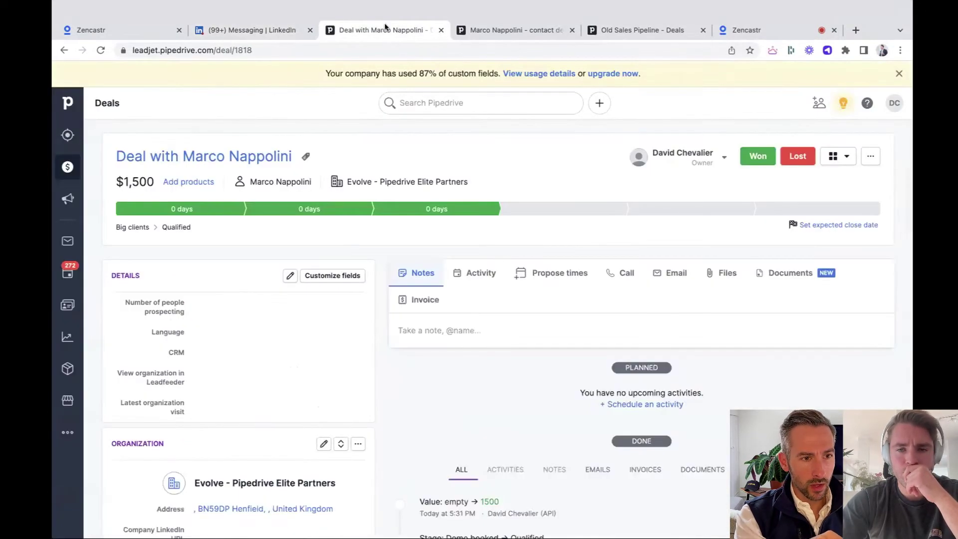
click(64, 50)
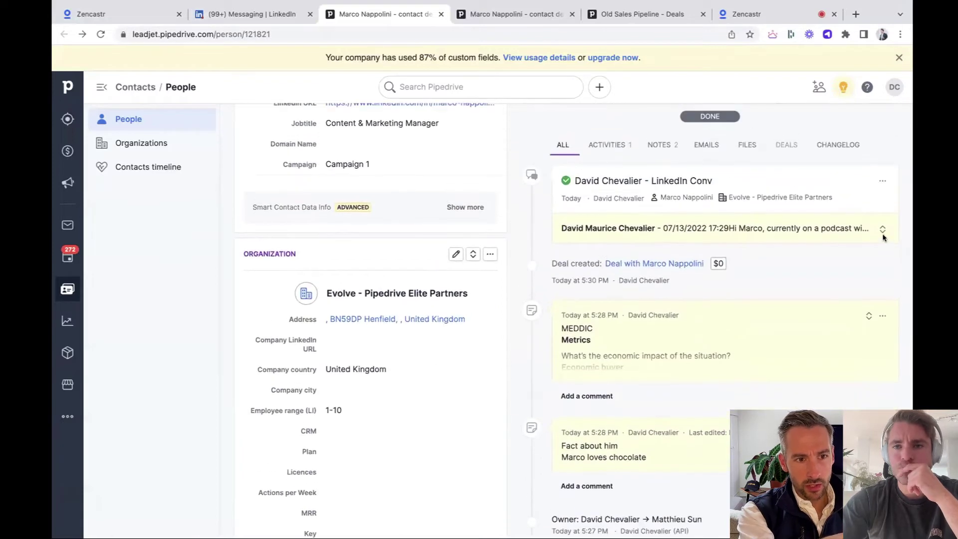
click(882, 229)
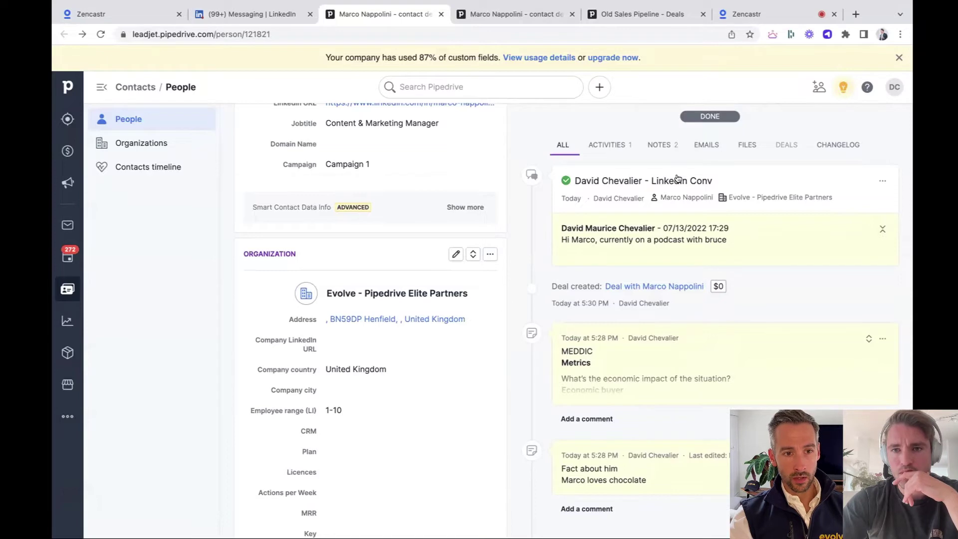
click(693, 181)
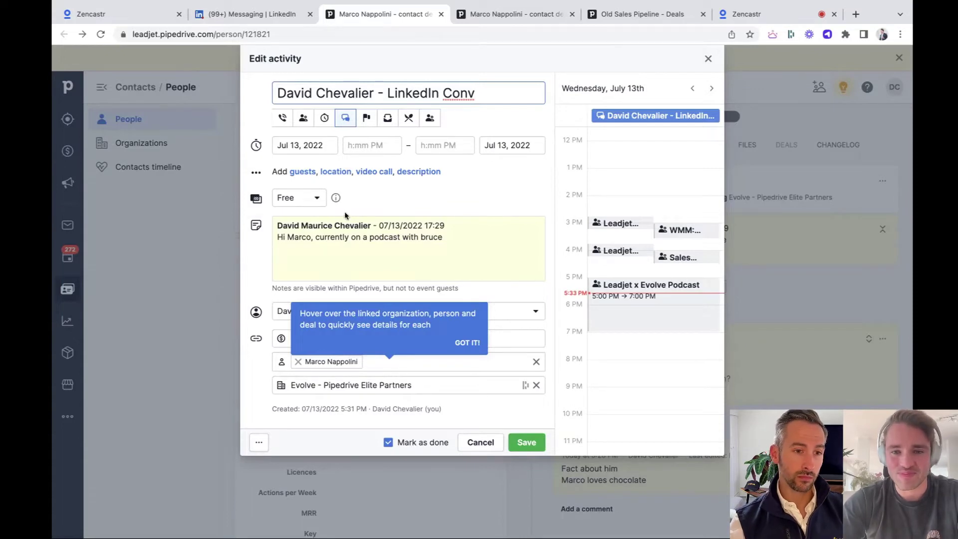
Save the LinkedIn Conv activity with Mark as done left checked
click(530, 448)
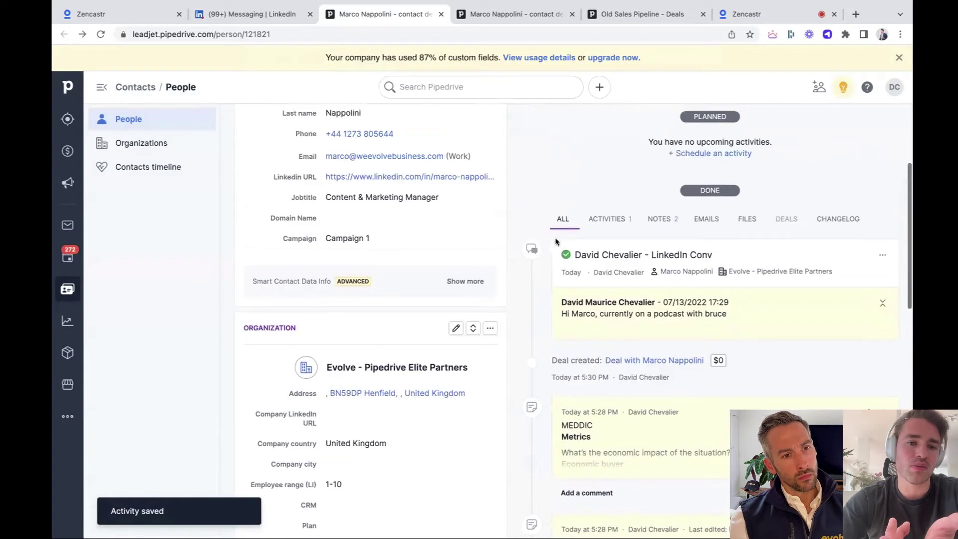
Scroll down to the contact's organization fields and open the Leadjet extension popup
scroll(369, 199, down, 4)
scroll(370, 199, down, 2)
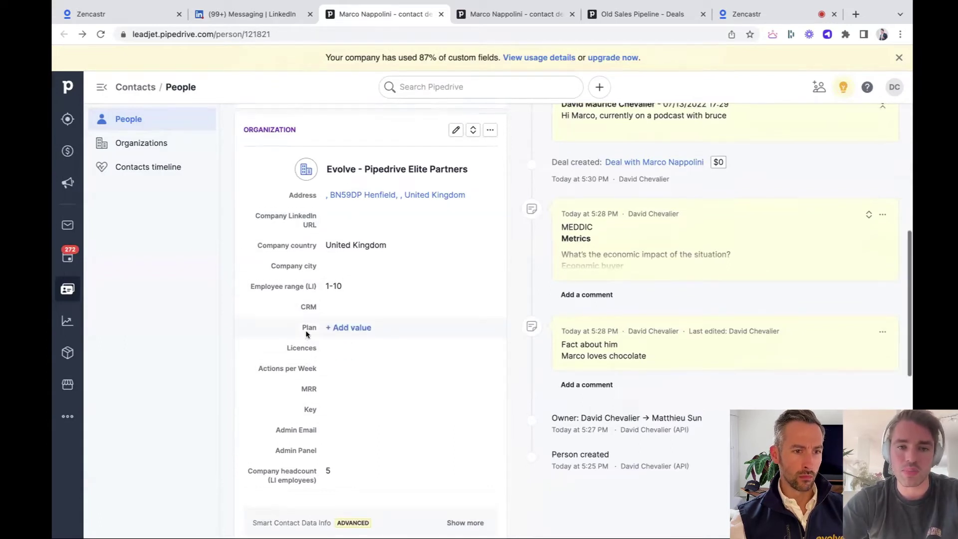
scroll(307, 329, down, 1)
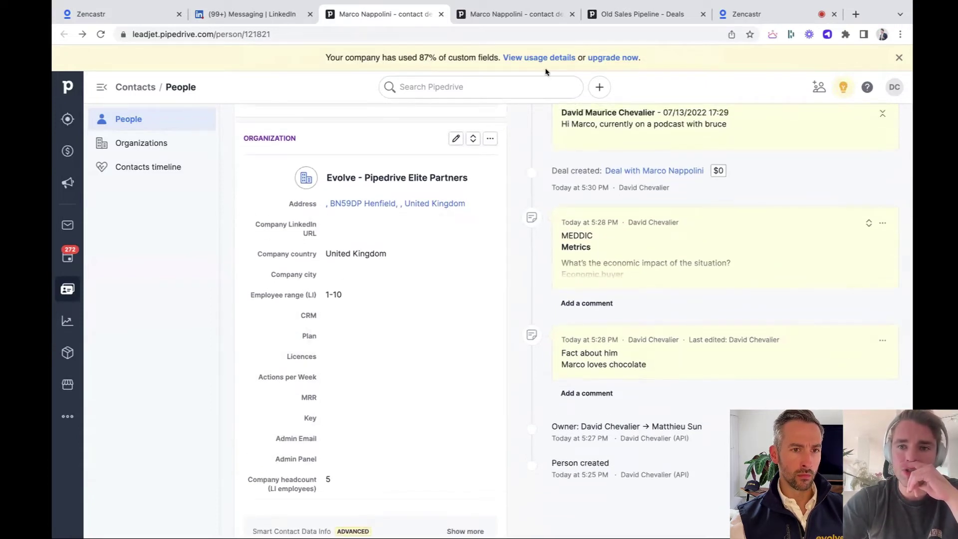
click(827, 34)
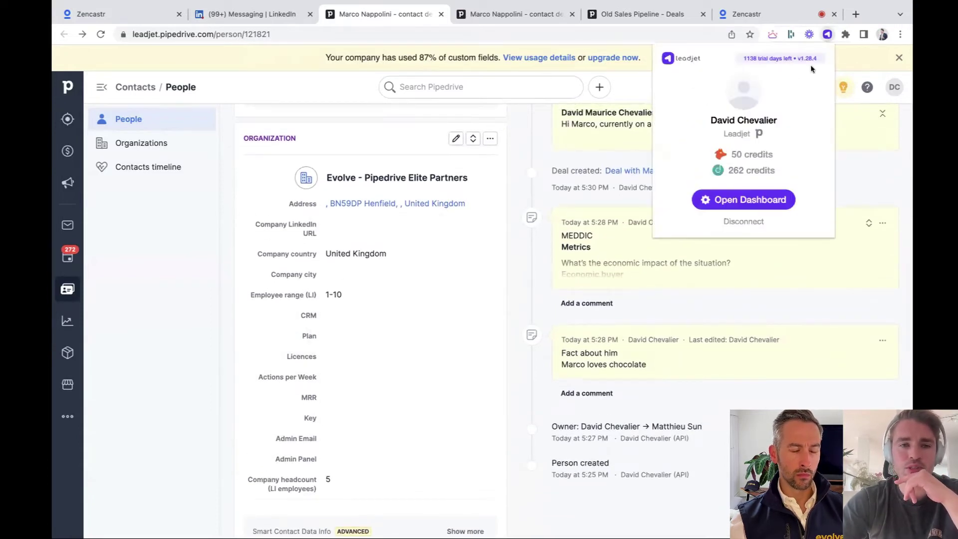
Open Fields Mapping in the Leadjet dashboard and inspect the Contact mappings, including Linkedin Bio's options
click(743, 199)
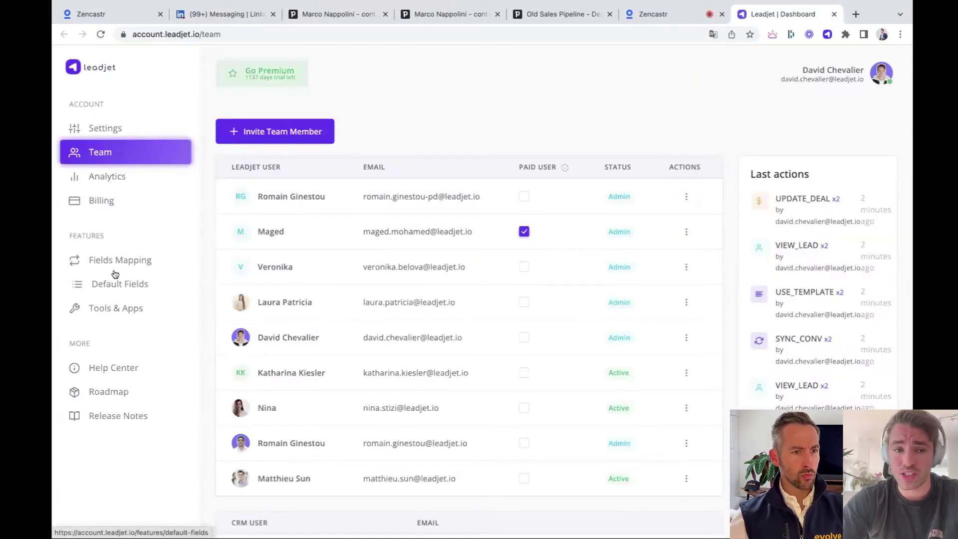
click(116, 263)
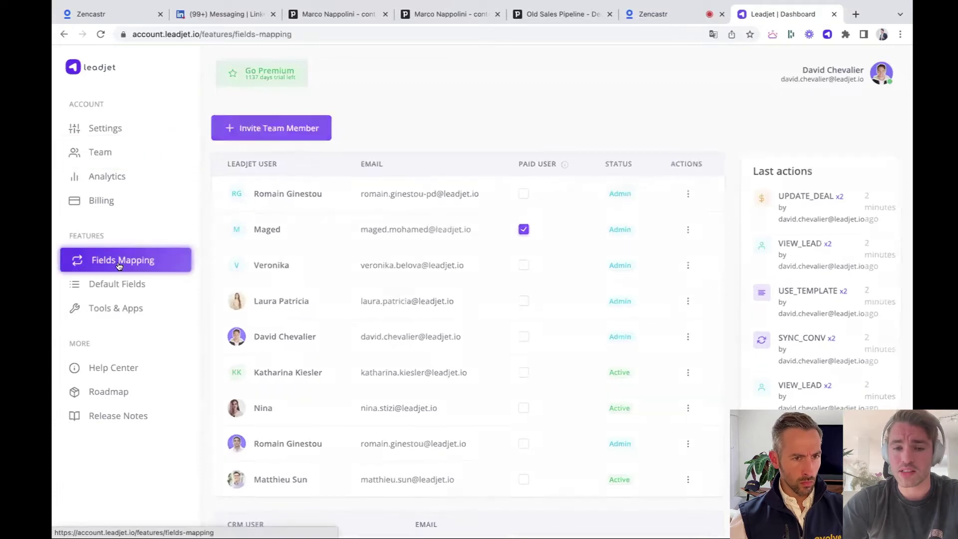
scroll(437, 281, down, 7)
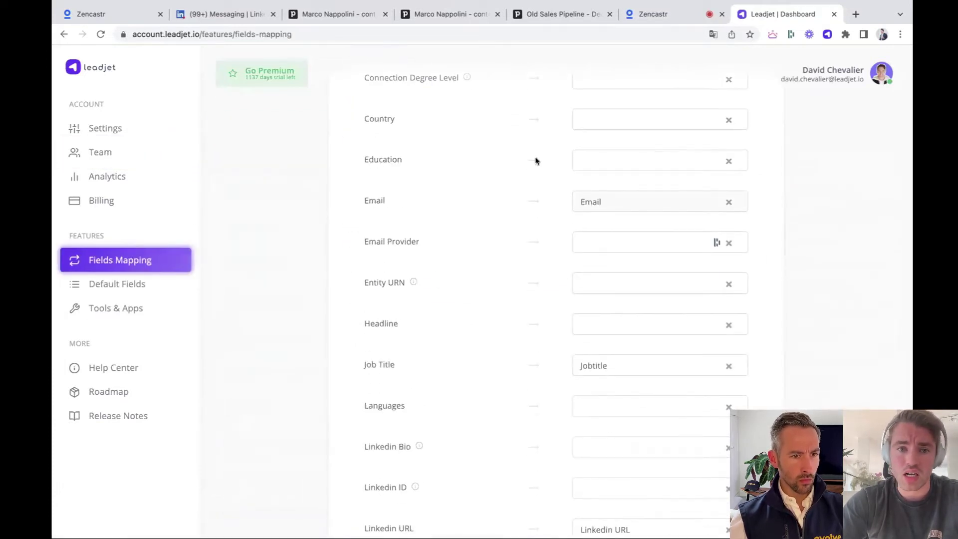
scroll(539, 163, down, 1)
scroll(584, 188, down, 1)
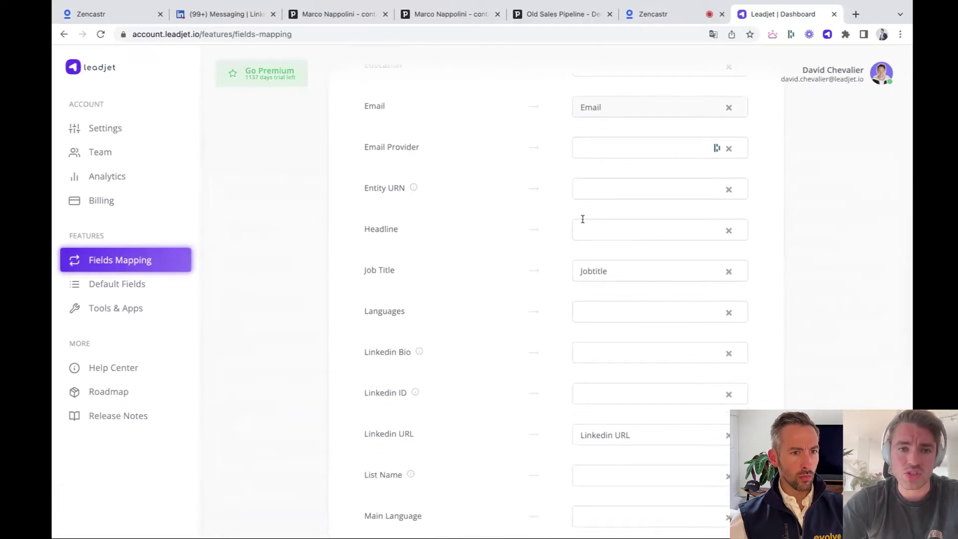
scroll(581, 220, down, 1)
scroll(576, 268, down, 3)
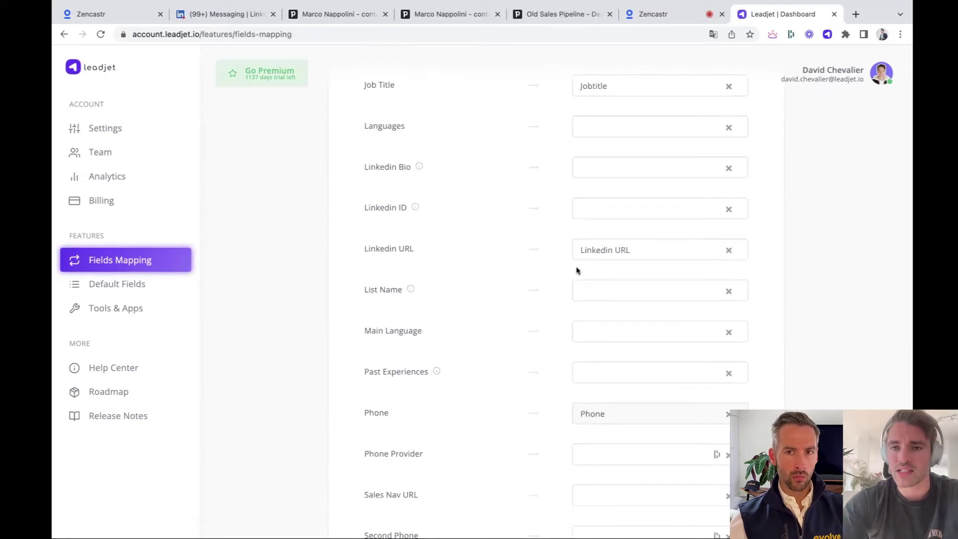
click(666, 170)
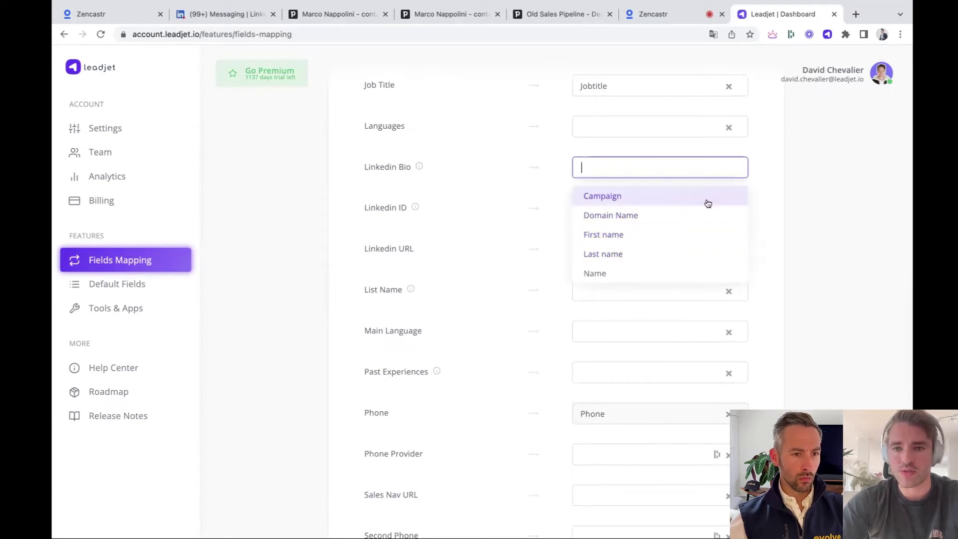
scroll(774, 169, up, 10)
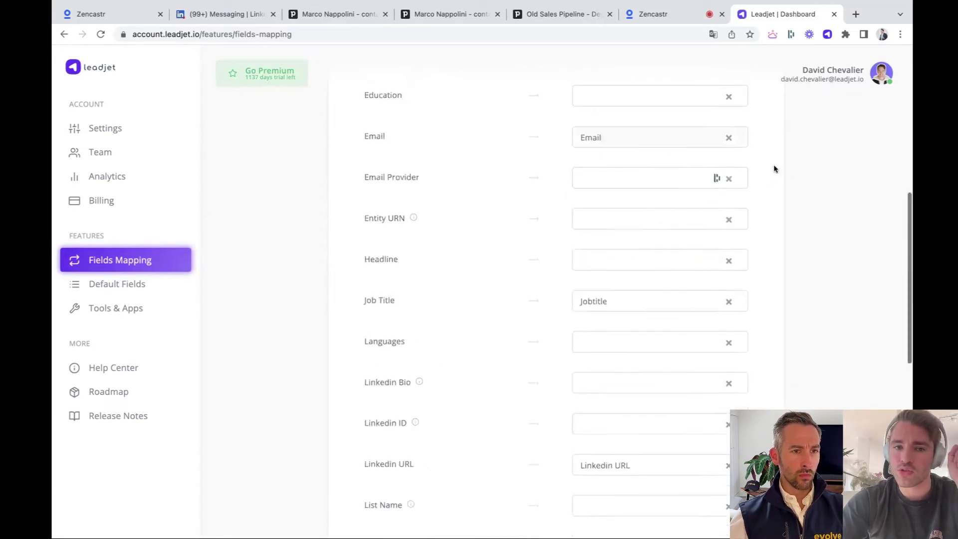
Switch to the Company field mappings and scroll through them
click(443, 158)
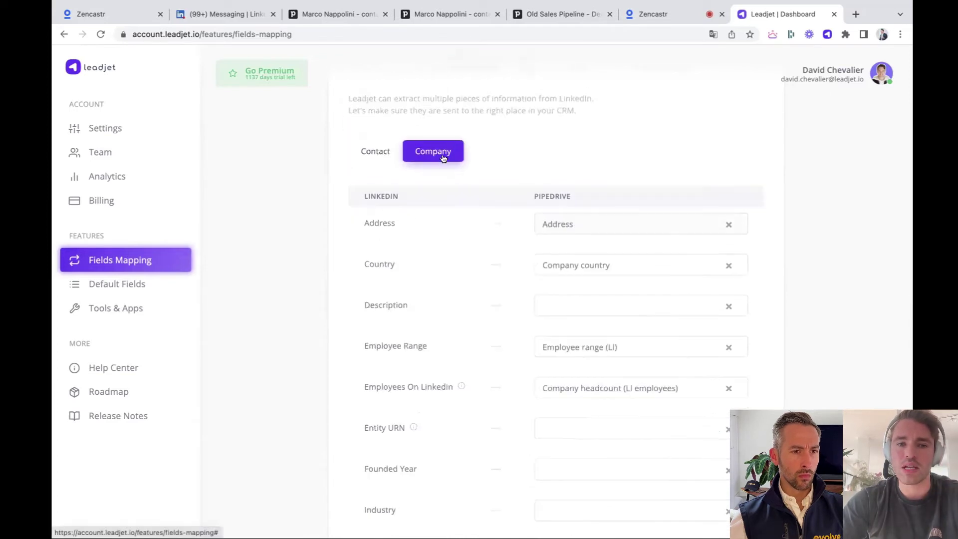
scroll(475, 253, down, 7)
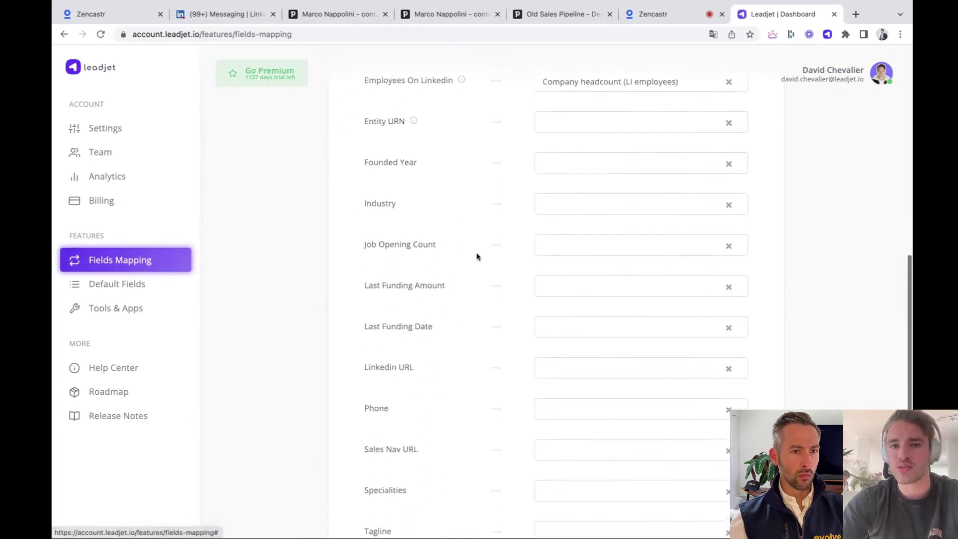
scroll(476, 256, down, 1)
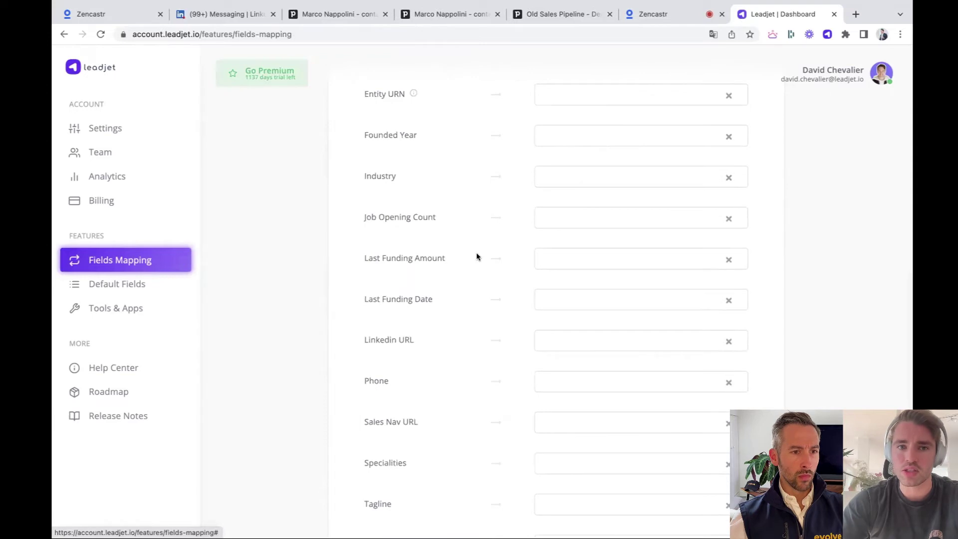
scroll(476, 254, up, 5)
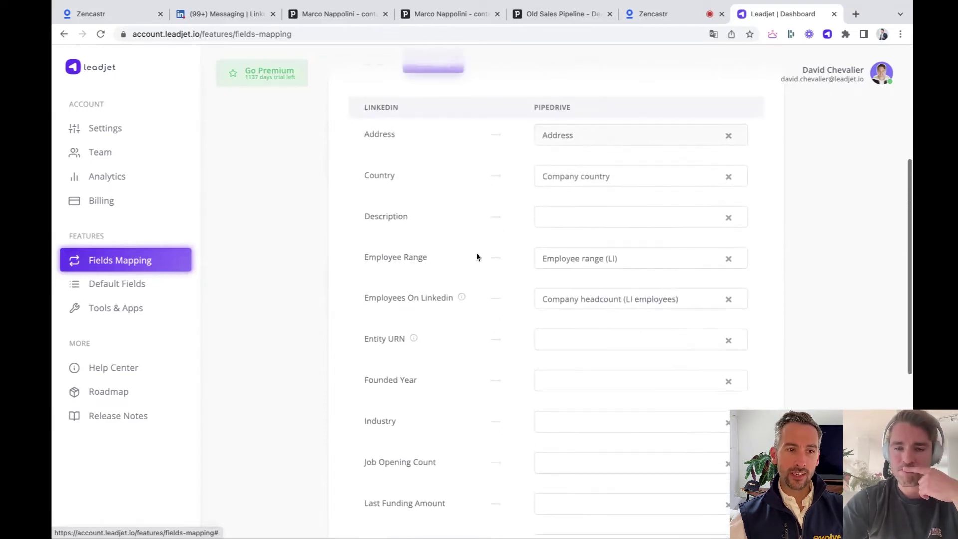
scroll(477, 254, down, 3)
scroll(476, 256, down, 1)
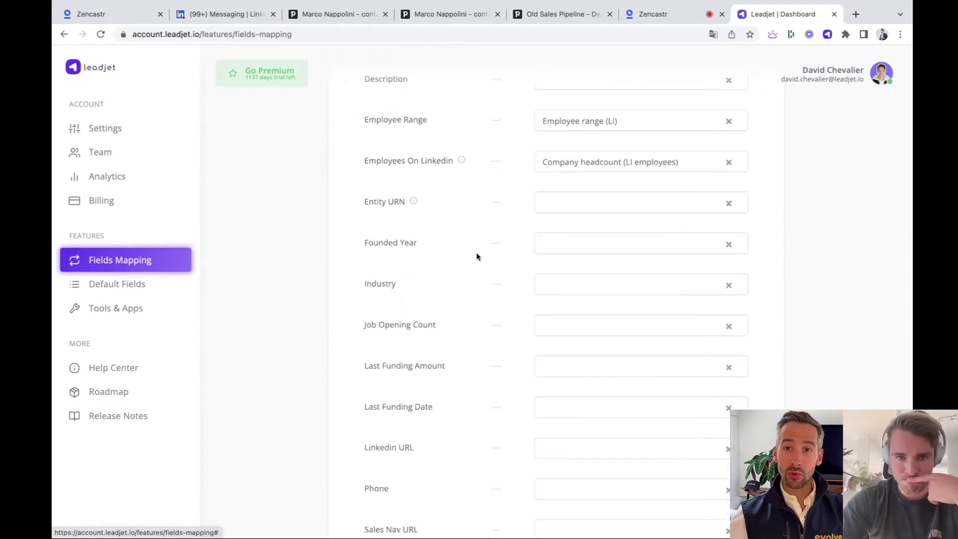
Check the mapping options for Founded Year, Last Funding Amount and Last Funding Date, then return to LinkedIn Messaging
click(551, 236)
scroll(549, 239, down, 3)
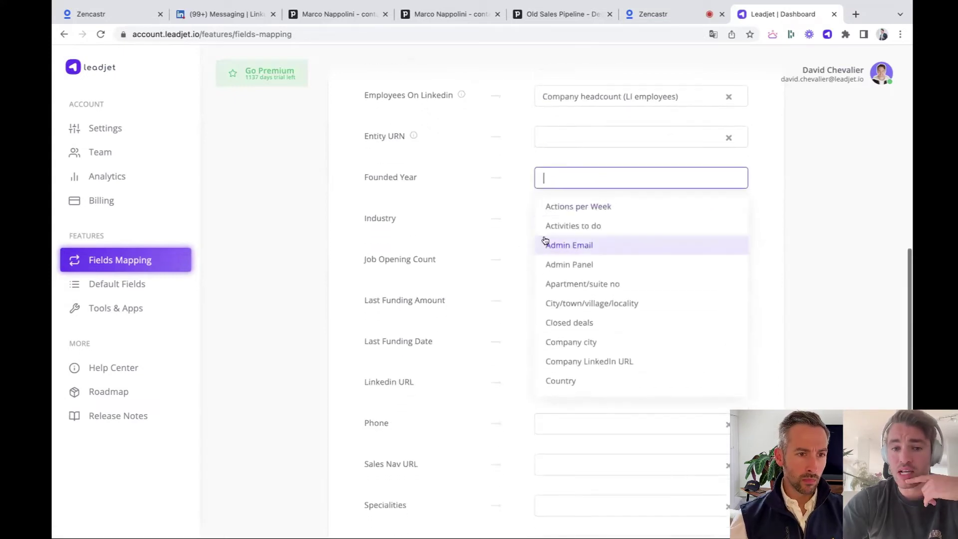
click(466, 300)
scroll(459, 300, down, 3)
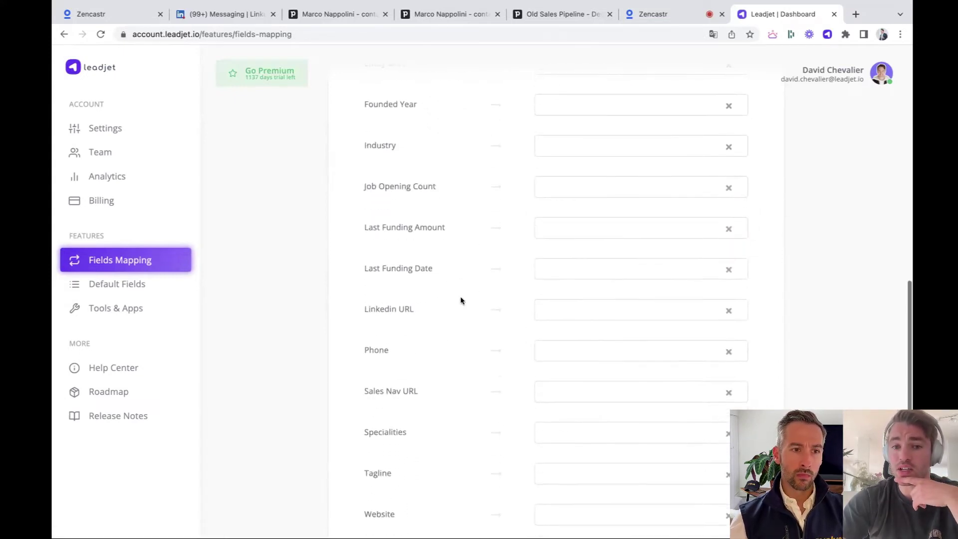
click(573, 220)
click(518, 263)
click(573, 268)
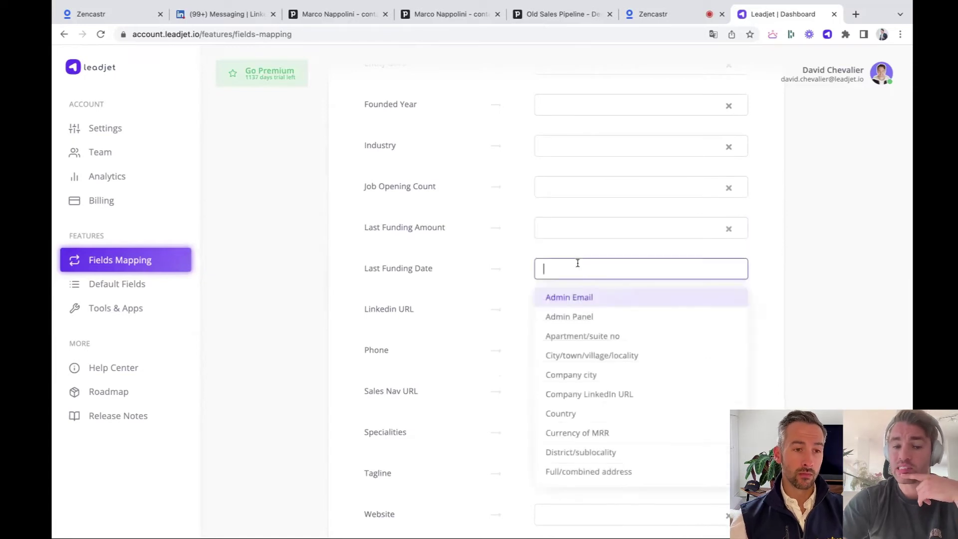
click(495, 264)
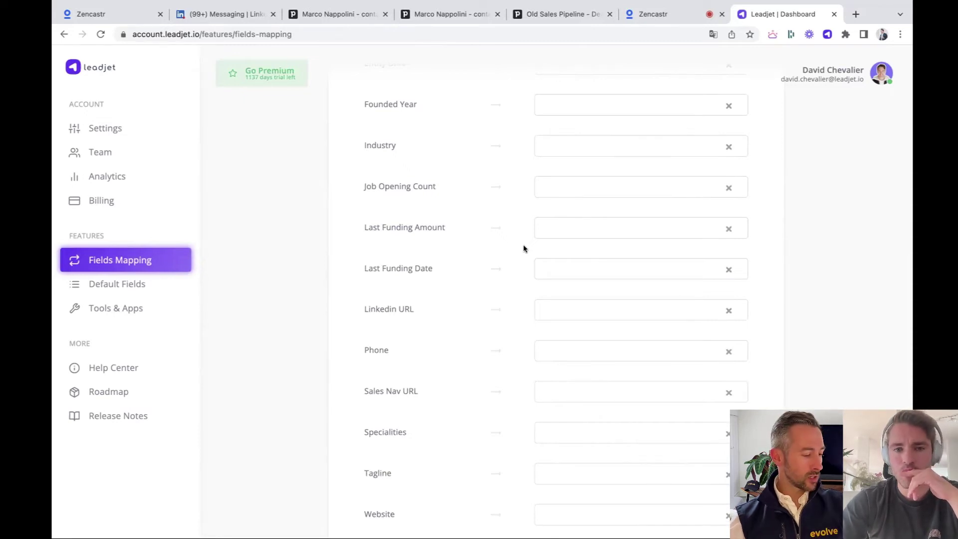
scroll(523, 249, down, 2)
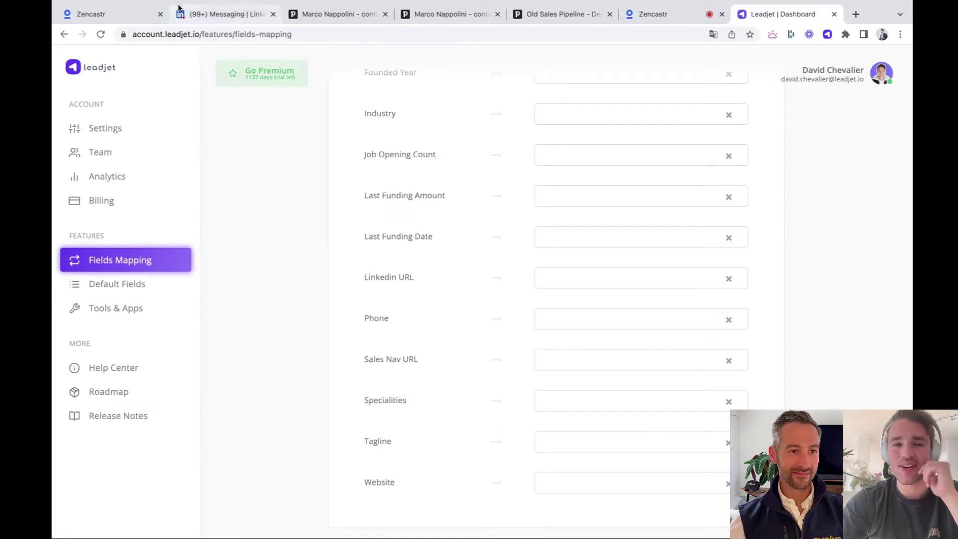
click(223, 16)
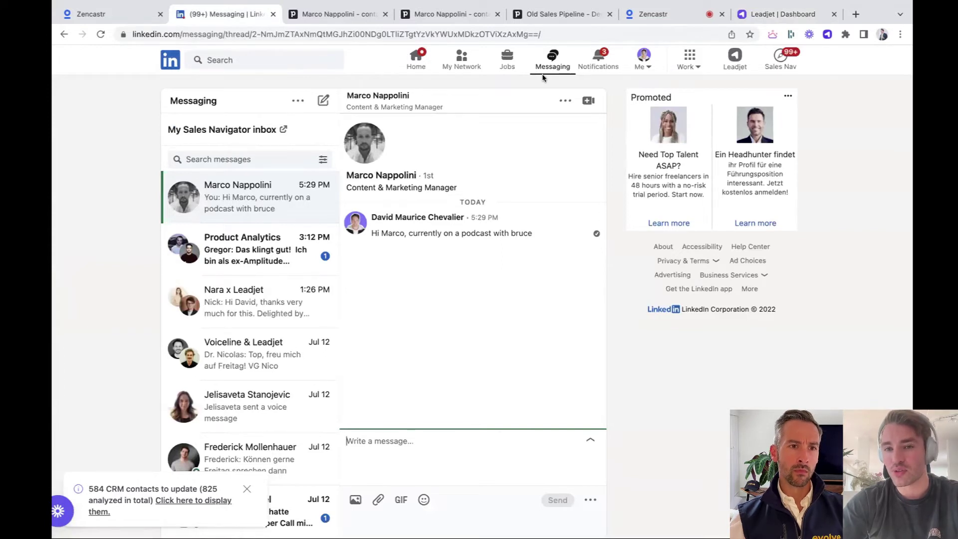
Open Sales Navigator and go to the Recommended Leads lead list
click(781, 62)
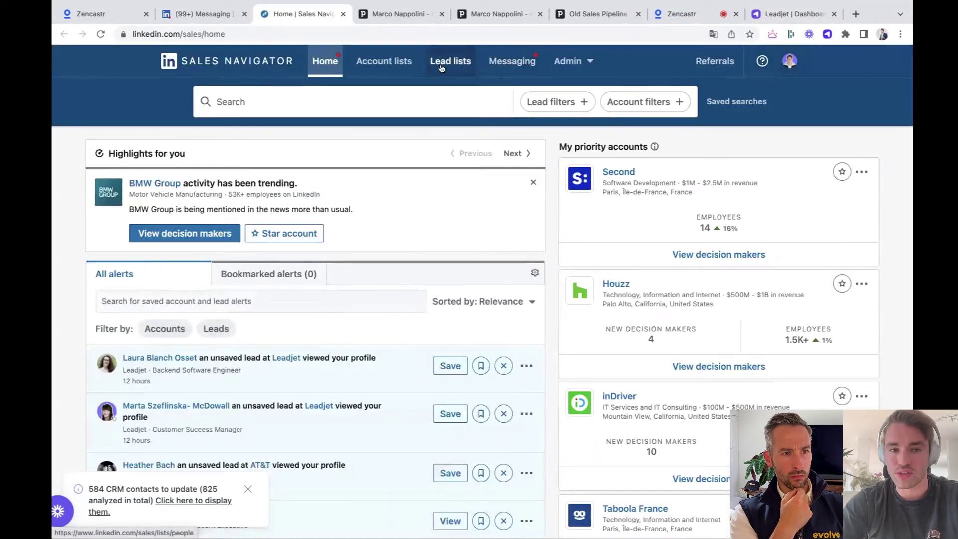
click(440, 68)
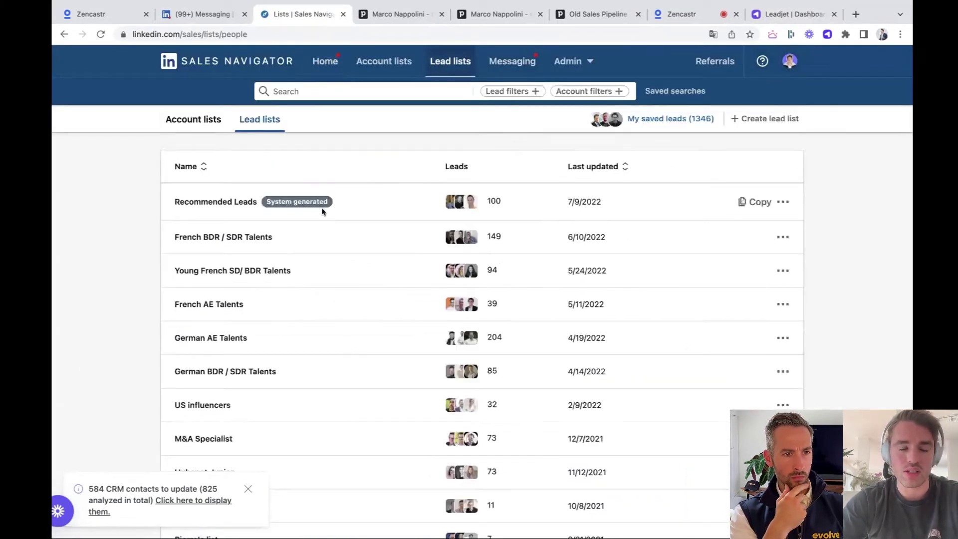
click(220, 202)
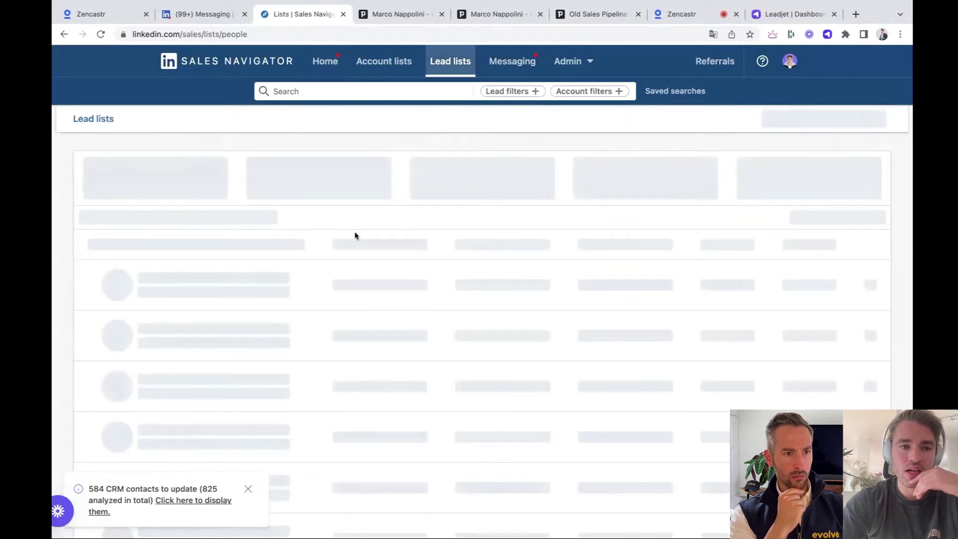
scroll(303, 323, down, 3)
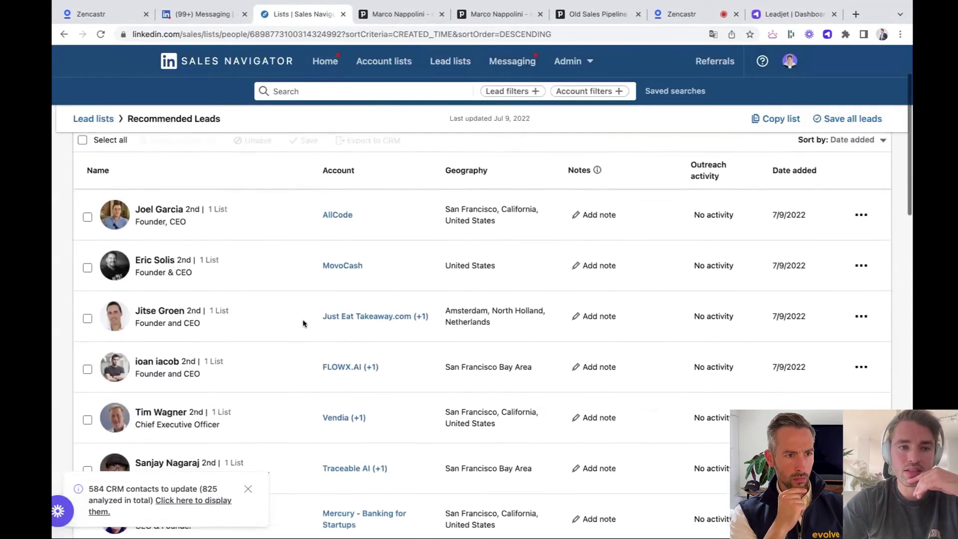
scroll(303, 323, up, 1)
Select all leads in Recommended Leads and scroll through Leadjet's in-Pipedrive flags
click(82, 191)
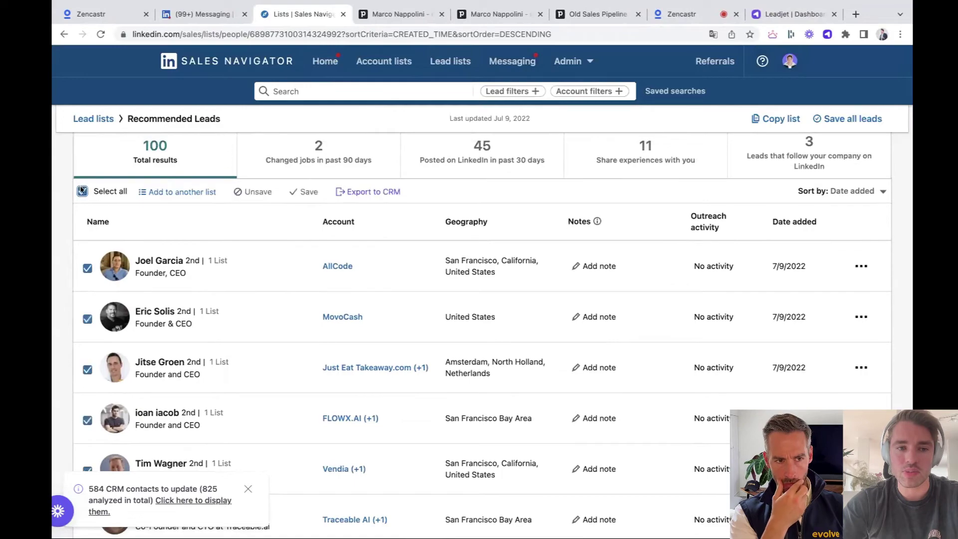
scroll(253, 313, down, 10)
scroll(254, 313, down, 9)
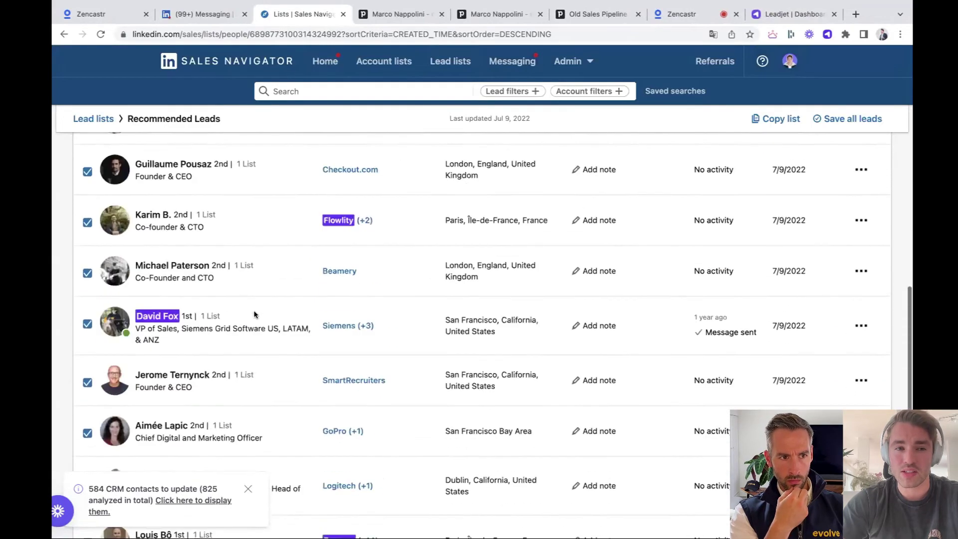
scroll(156, 187, up, 1)
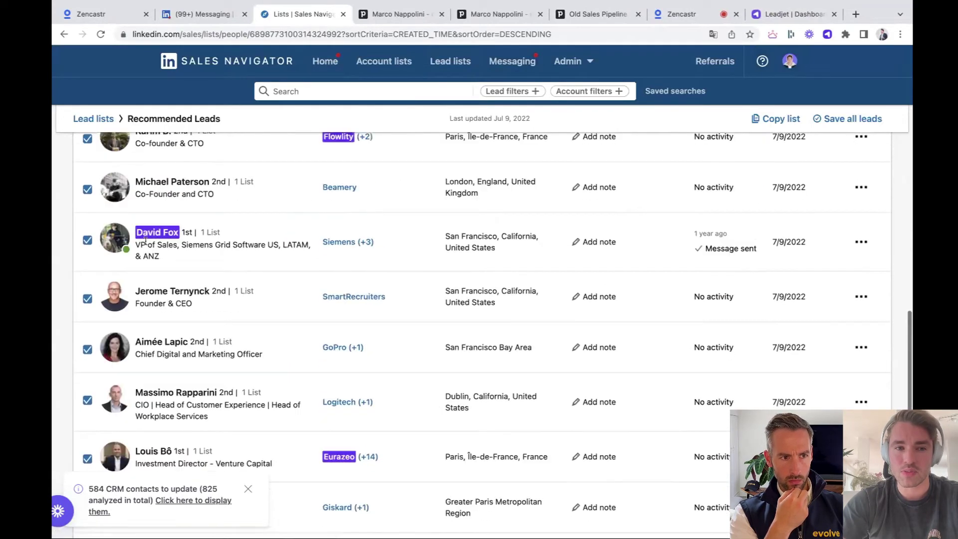
mouse_move(139, 230)
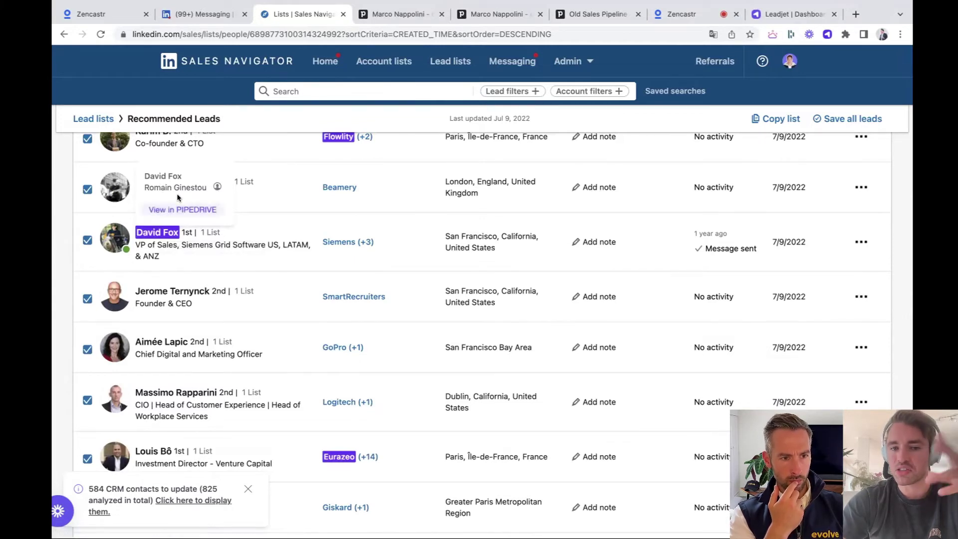
scroll(245, 250, down, 2)
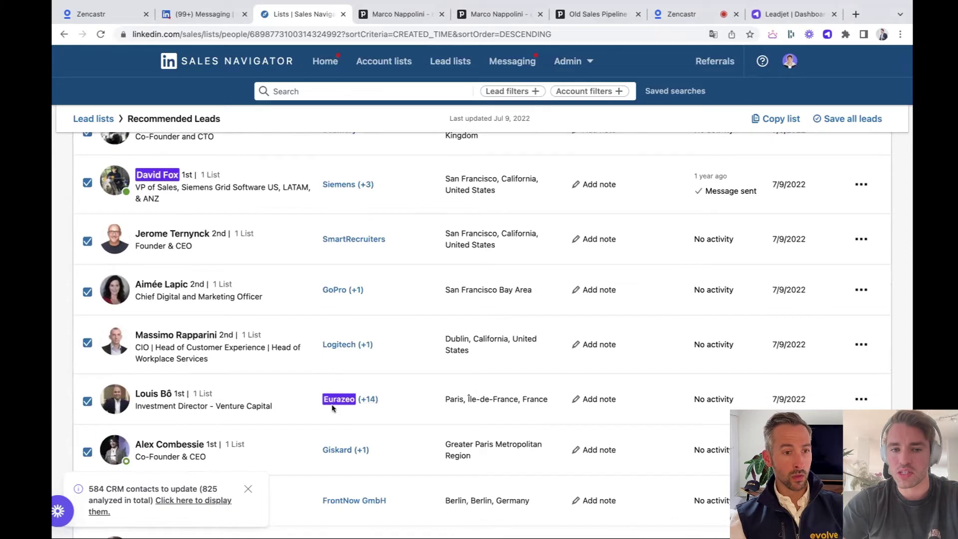
mouse_move(338, 402)
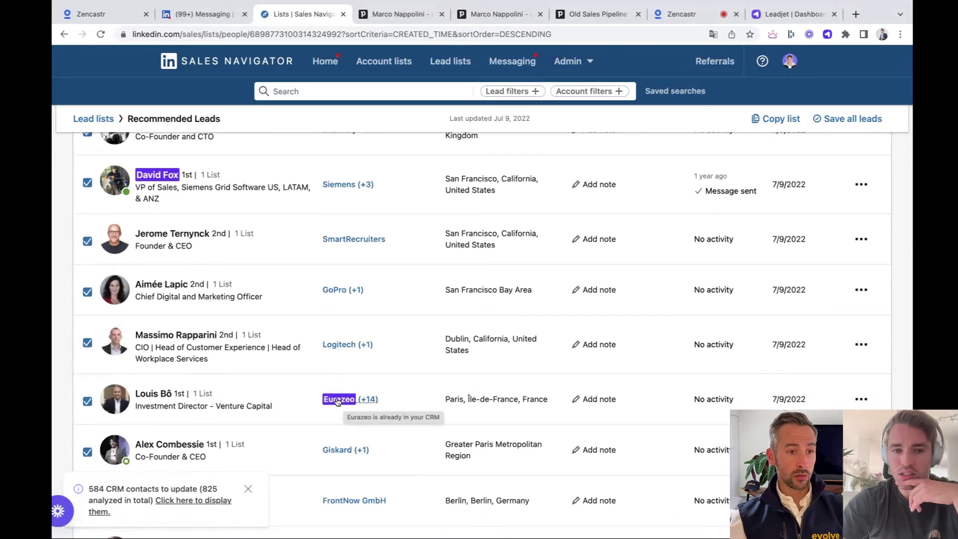
scroll(337, 402, down, 1)
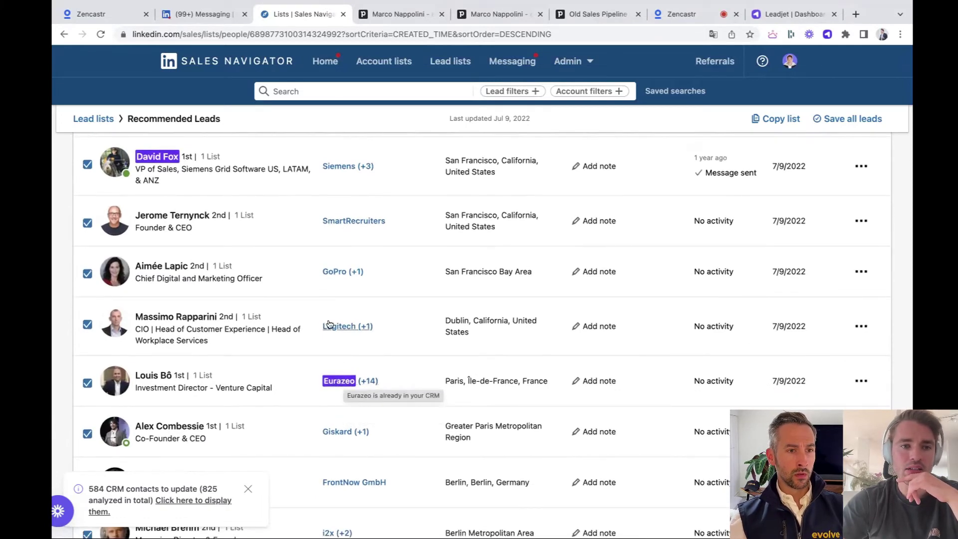
scroll(329, 323, down, 10)
scroll(328, 325, up, 10)
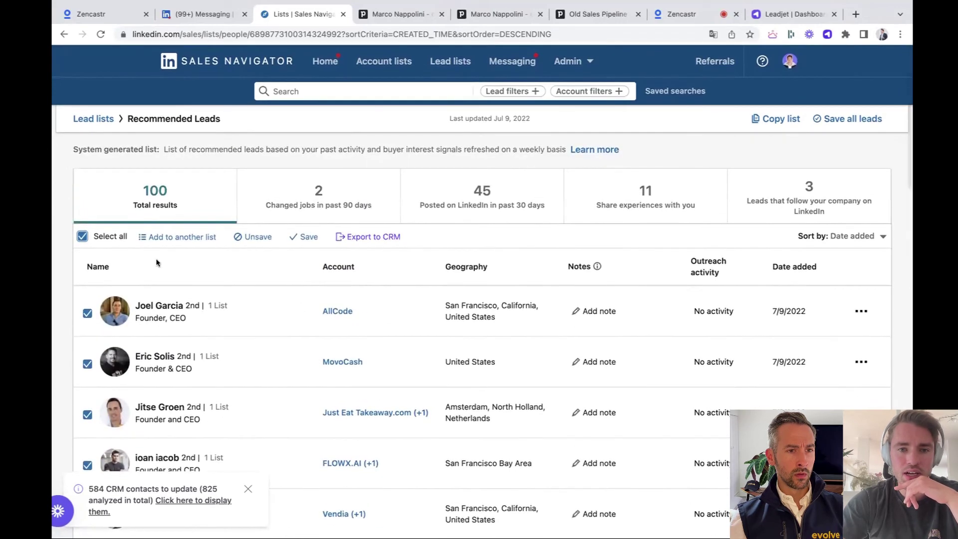
Start exporting the selected leads to the CRM, then show the Lead lists overview
click(351, 238)
click(377, 259)
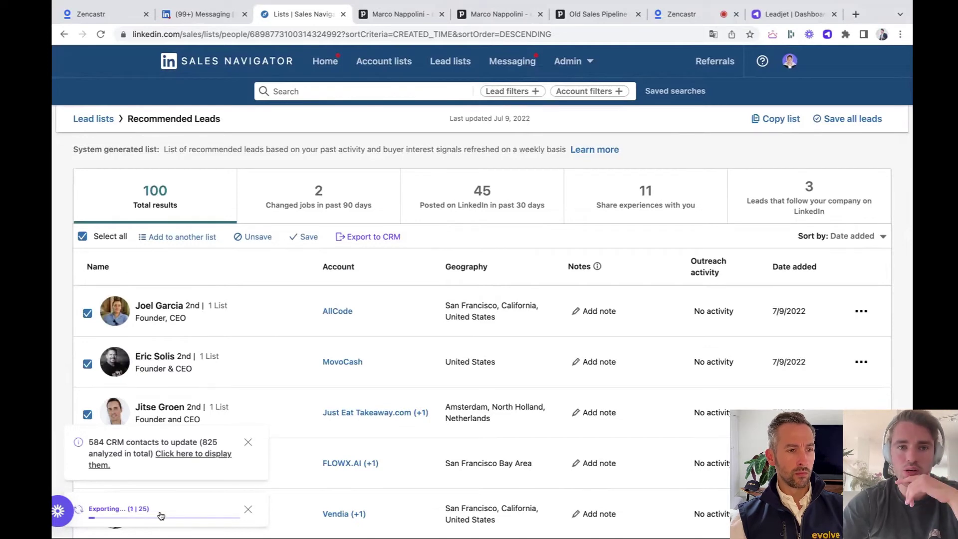
click(389, 62)
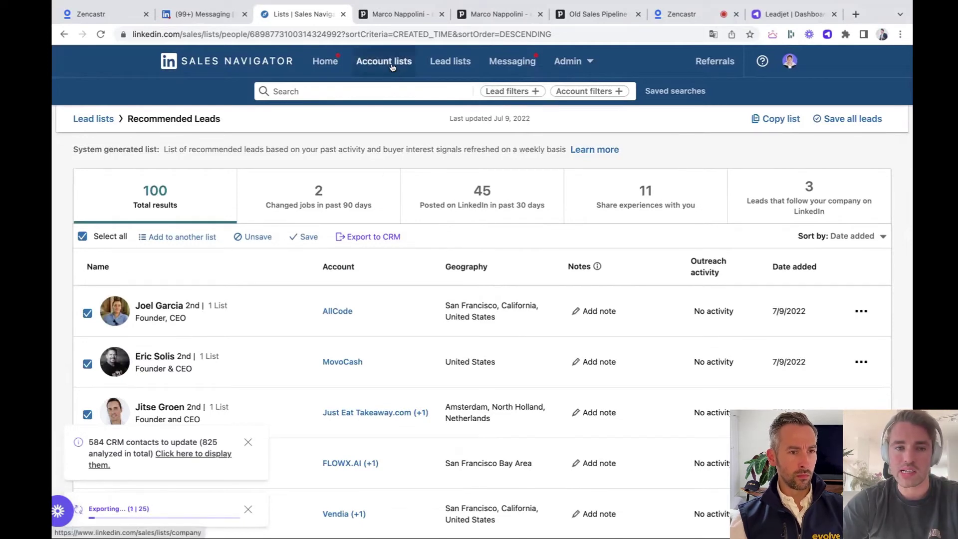
click(453, 62)
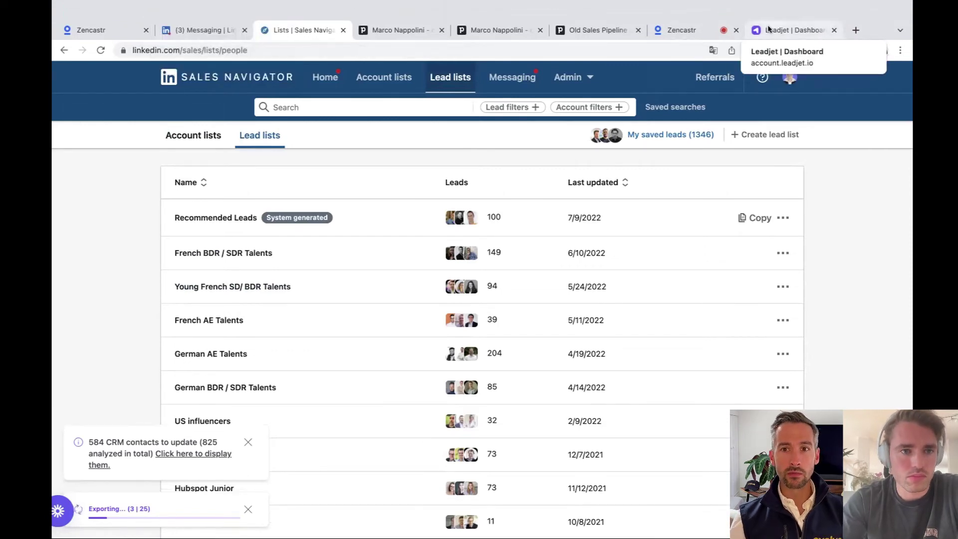
Open the account settings in the Leadjet dashboard and look over the CRM options
click(768, 30)
click(132, 134)
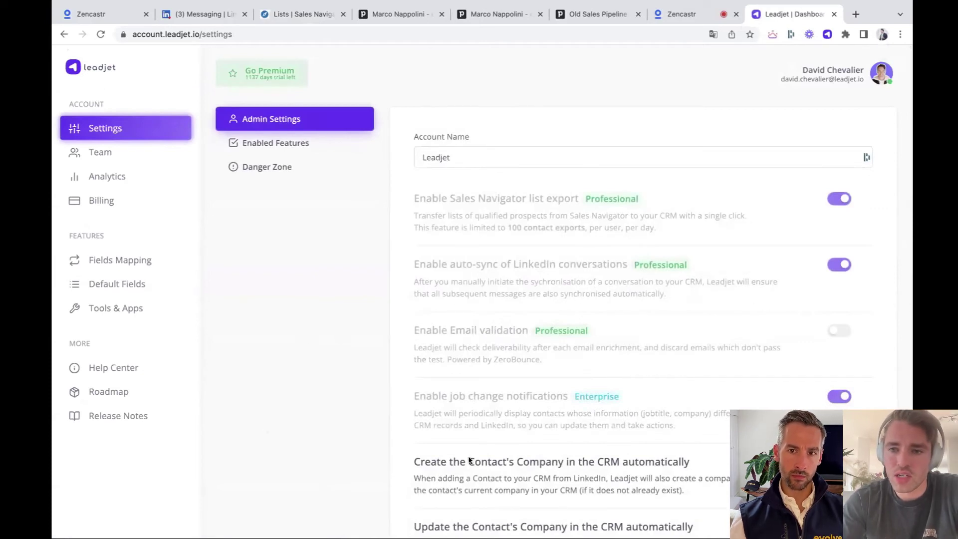
scroll(891, 394, down, 5)
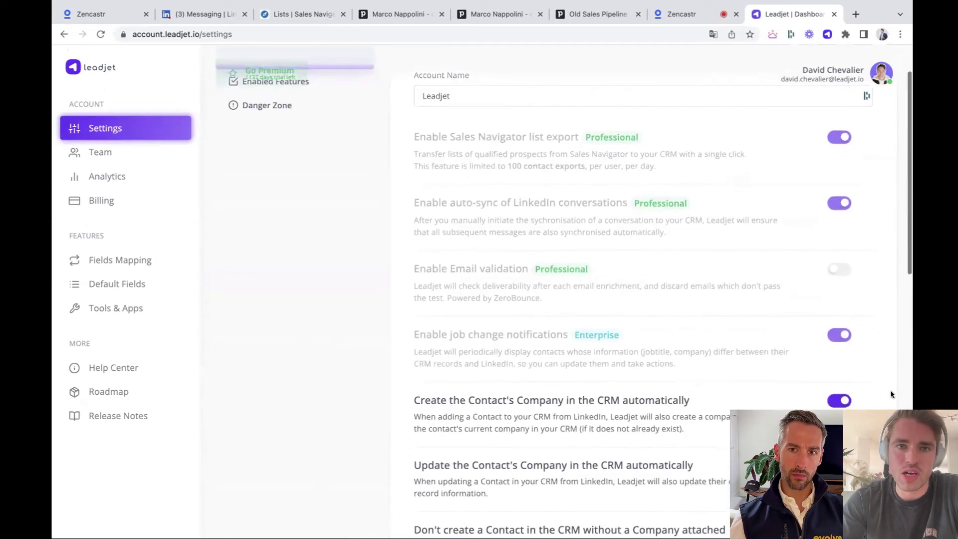
scroll(892, 394, down, 3)
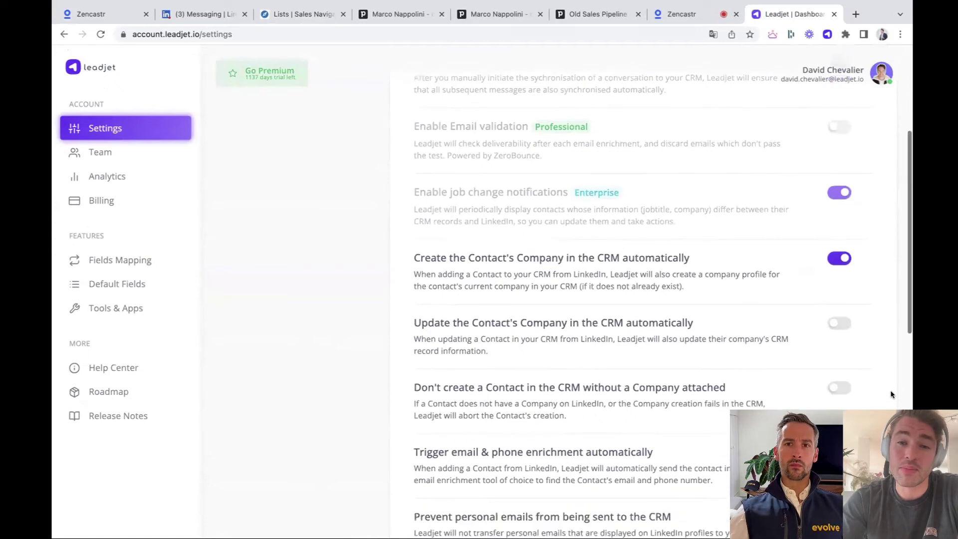
scroll(891, 394, up, 3)
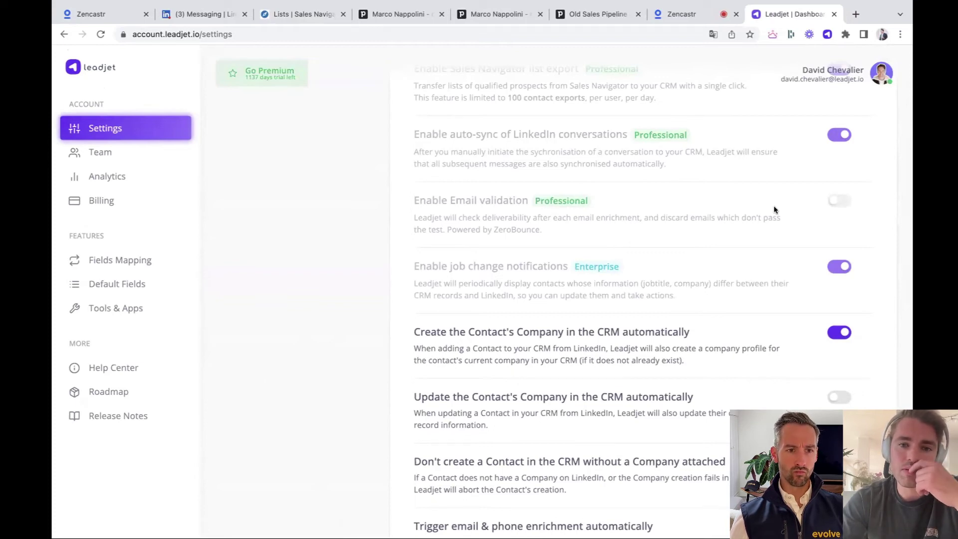
scroll(774, 209, down, 5)
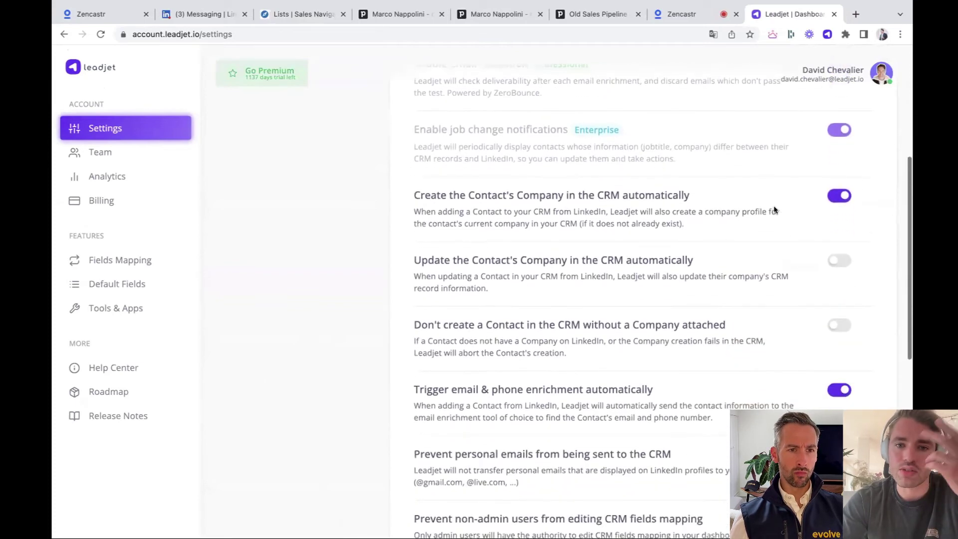
Scroll through the remaining Leadjet settings, then return to the LinkedIn Messaging inbox
scroll(774, 209, up, 8)
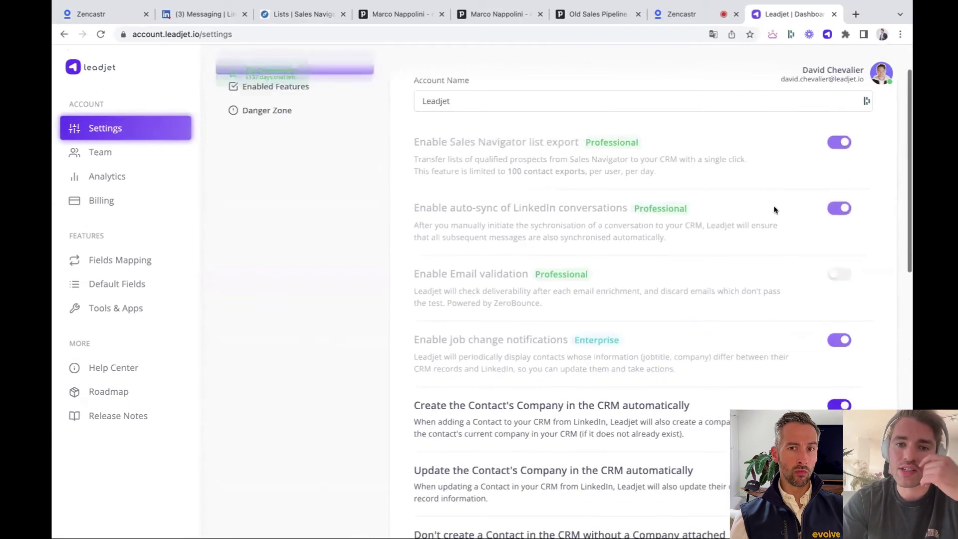
scroll(774, 209, down, 6)
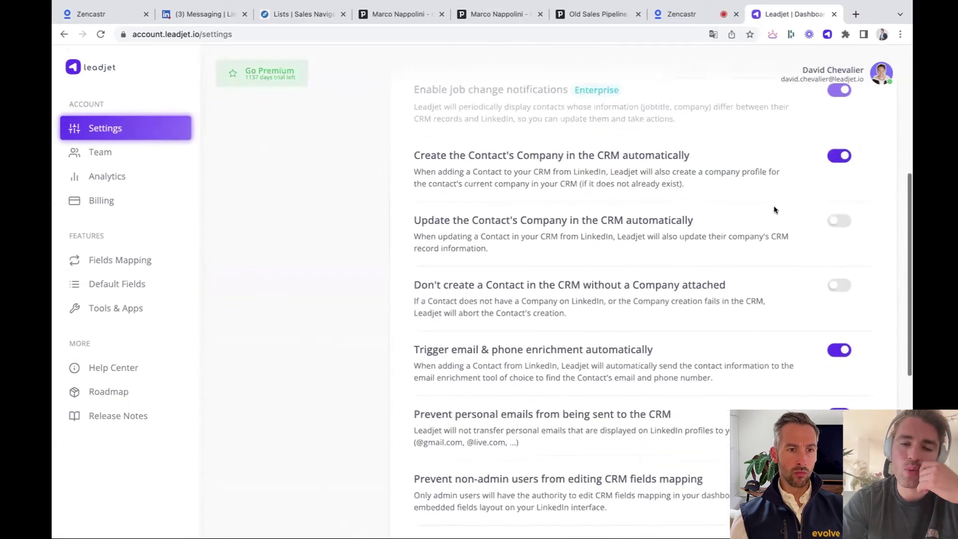
scroll(774, 209, down, 1)
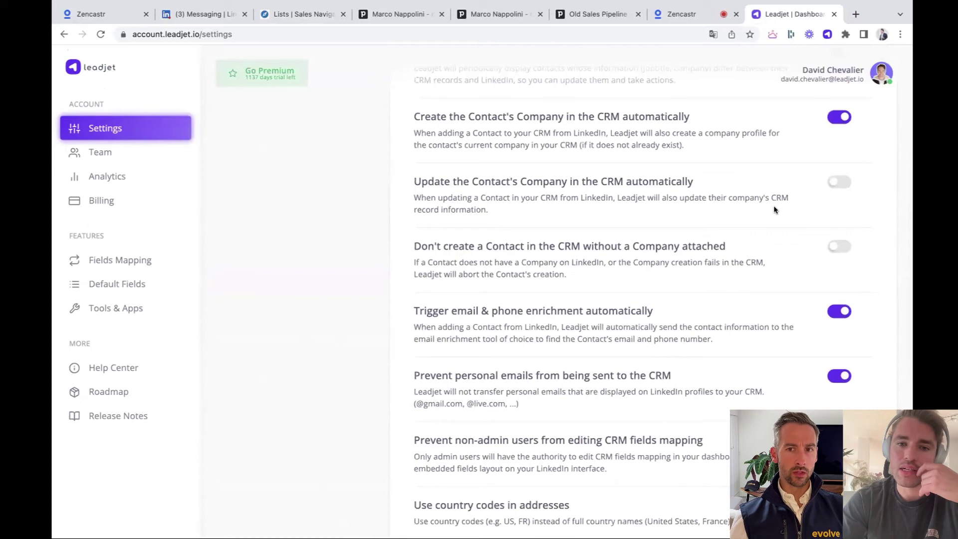
scroll(774, 209, down, 4)
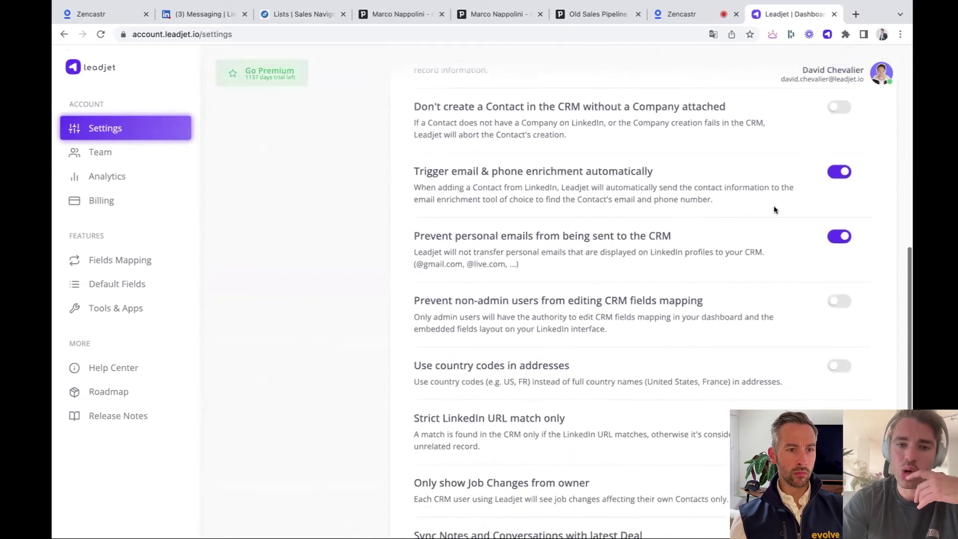
scroll(720, 216, down, 1)
scroll(723, 244, down, 1)
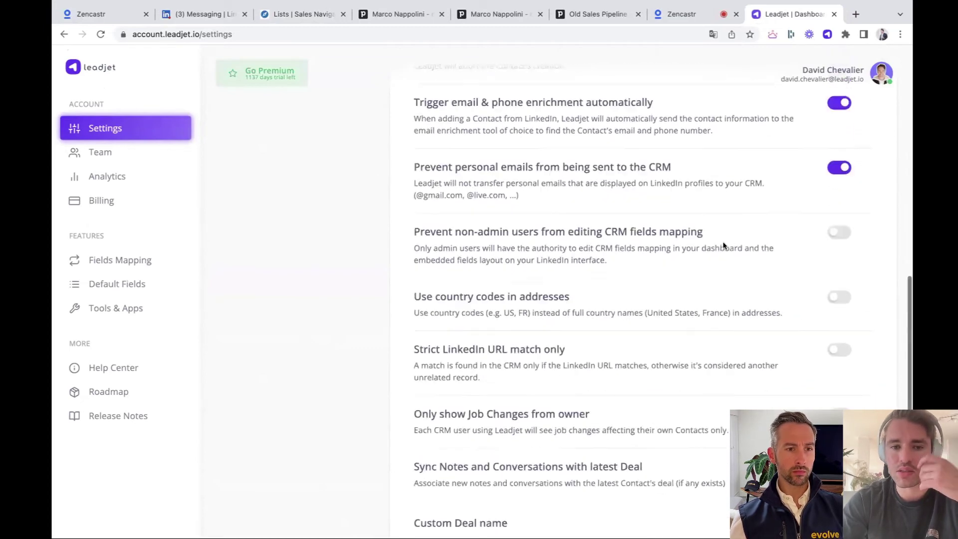
scroll(724, 244, down, 1)
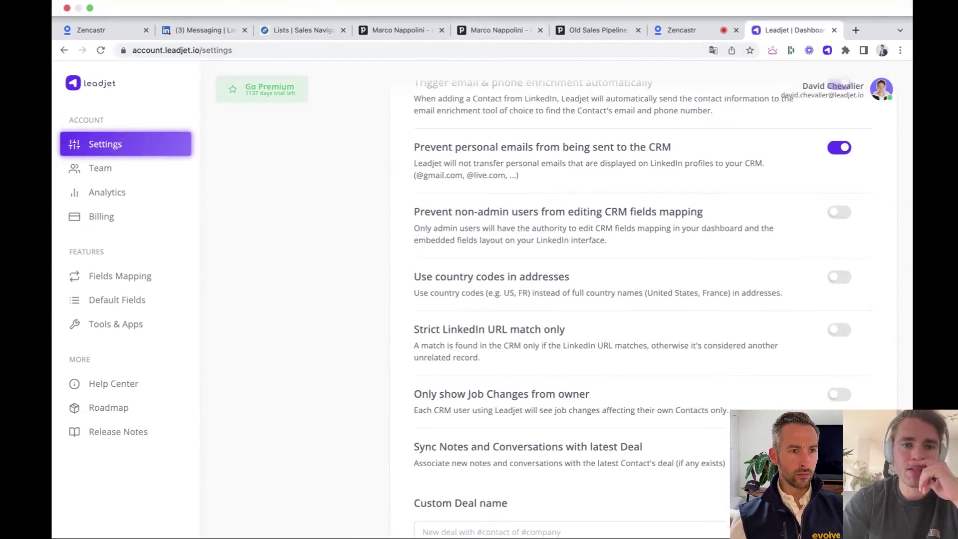
click(212, 19)
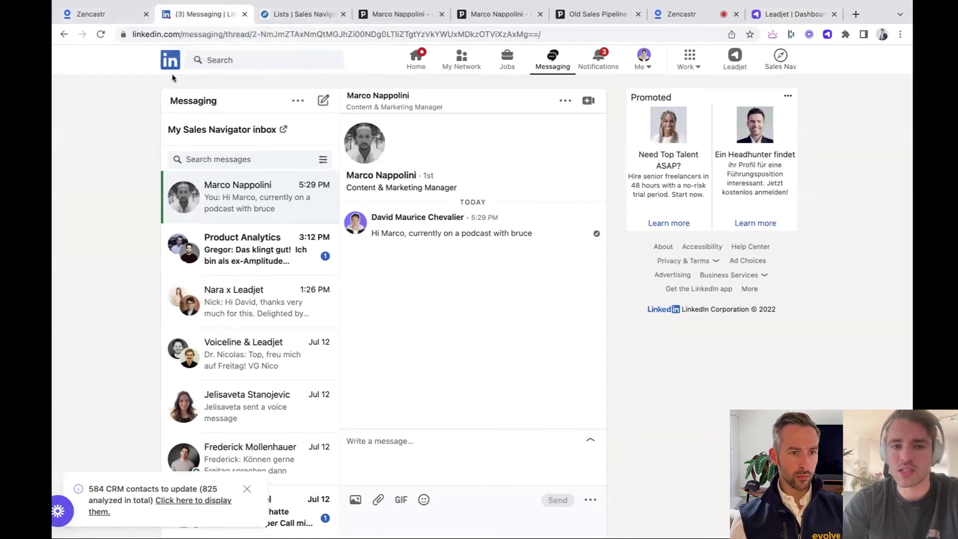
Go to the LinkedIn home feed via the LinkedIn logo
click(170, 59)
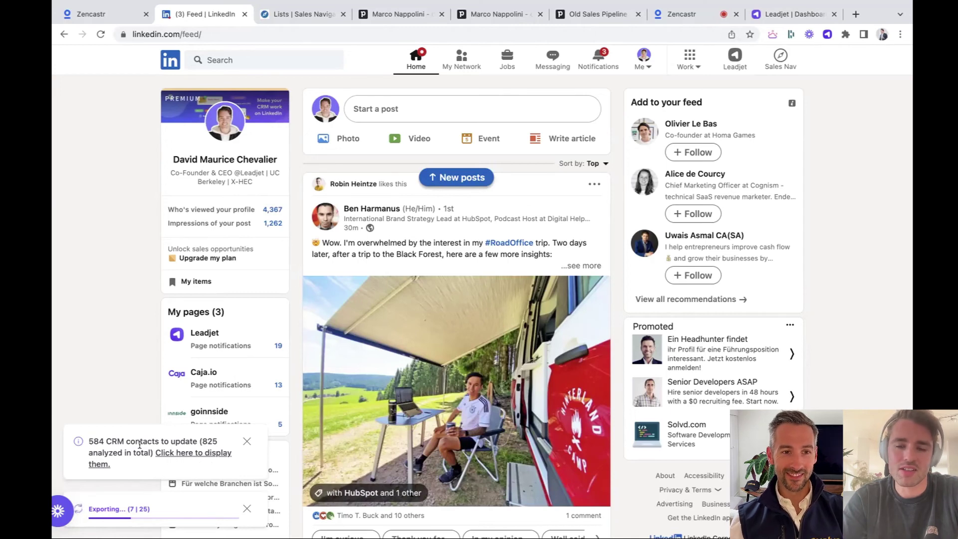
Display Leadjet's list of 584 CRM contacts to update and browse their job-title changes
click(171, 453)
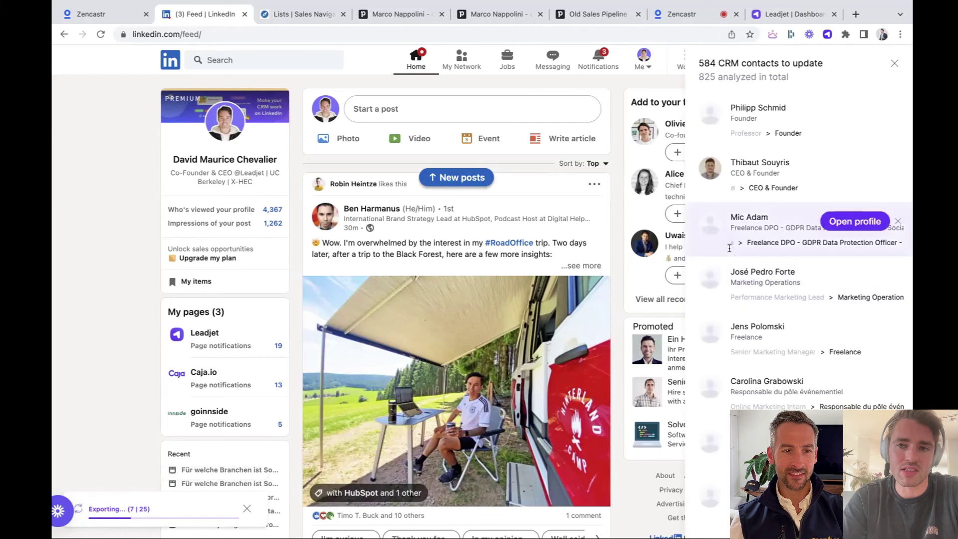
scroll(756, 180, down, 3)
scroll(756, 180, down, 1)
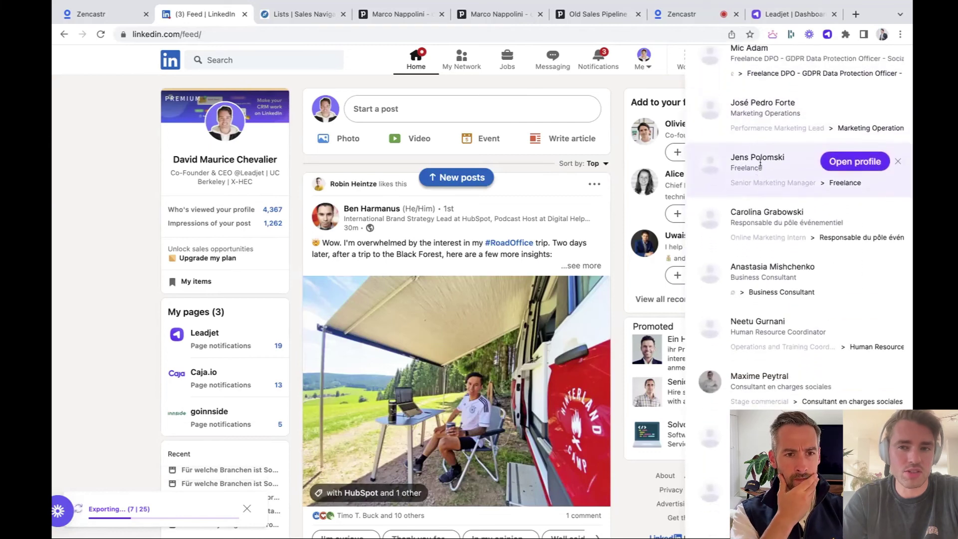
scroll(762, 172, down, 1)
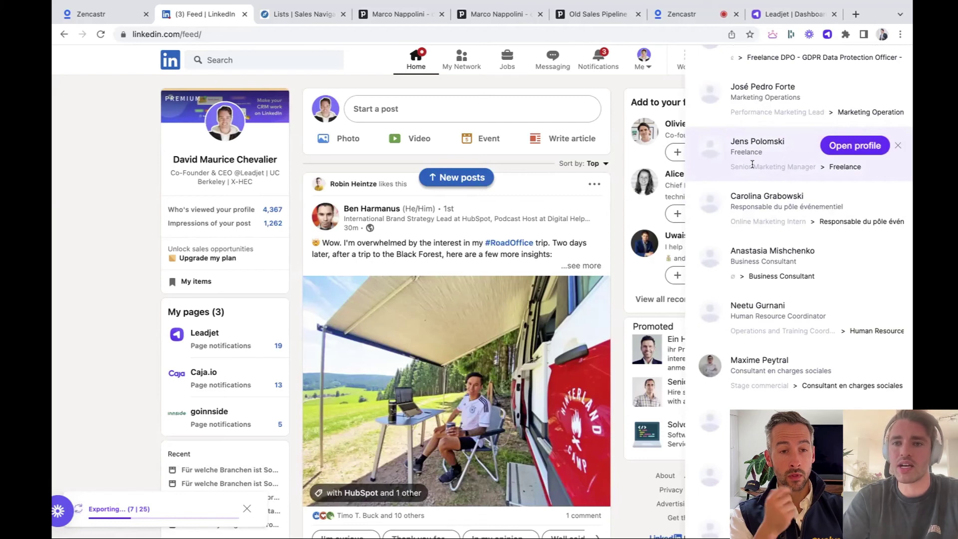
scroll(818, 192, down, 3)
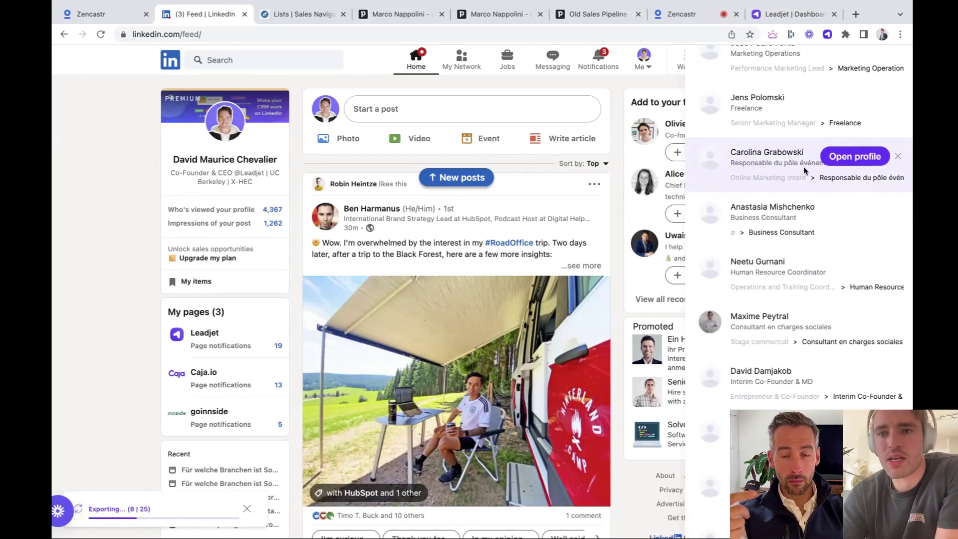
Open a flagged contact's profile, an IESEG School of Management student, and scroll the panel back up
click(833, 155)
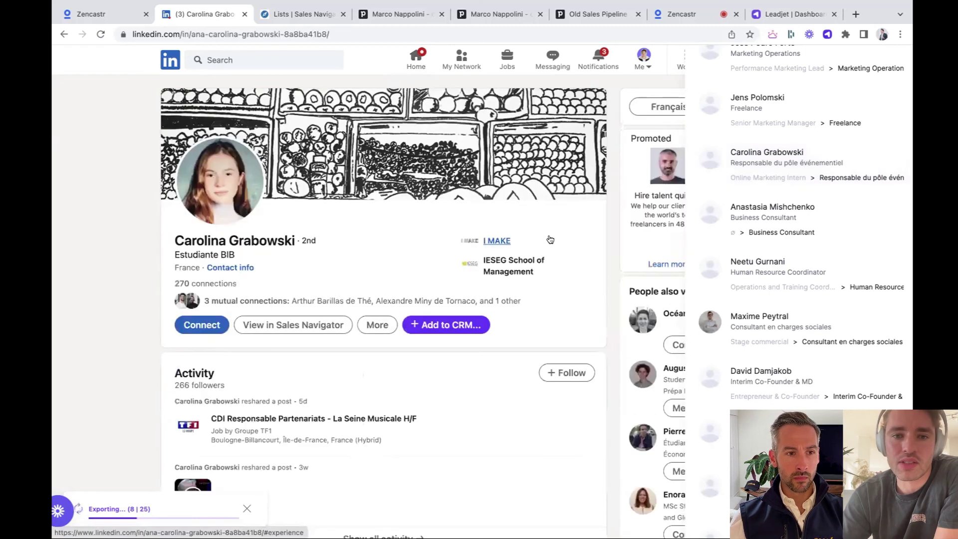
scroll(527, 263, down, 2)
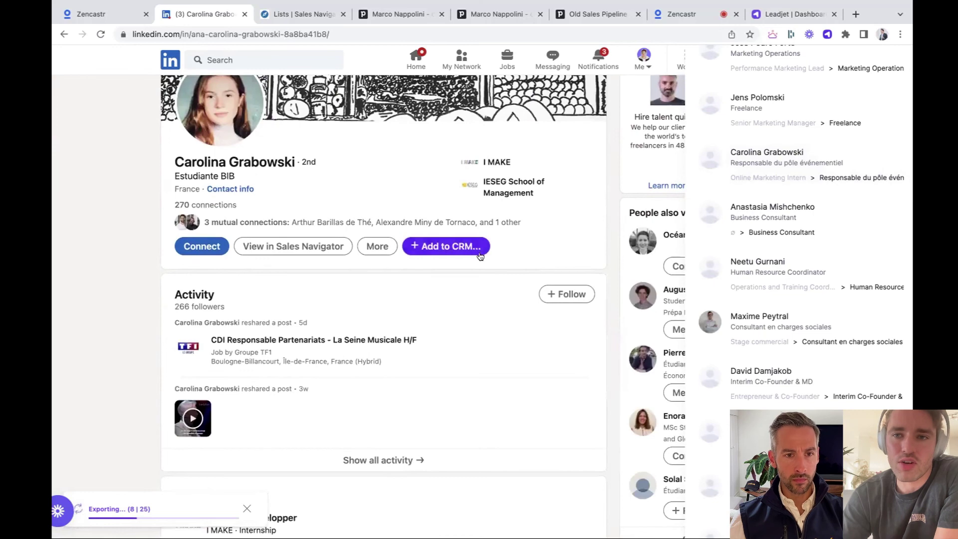
scroll(479, 252, up, 2)
scroll(822, 150, up, 5)
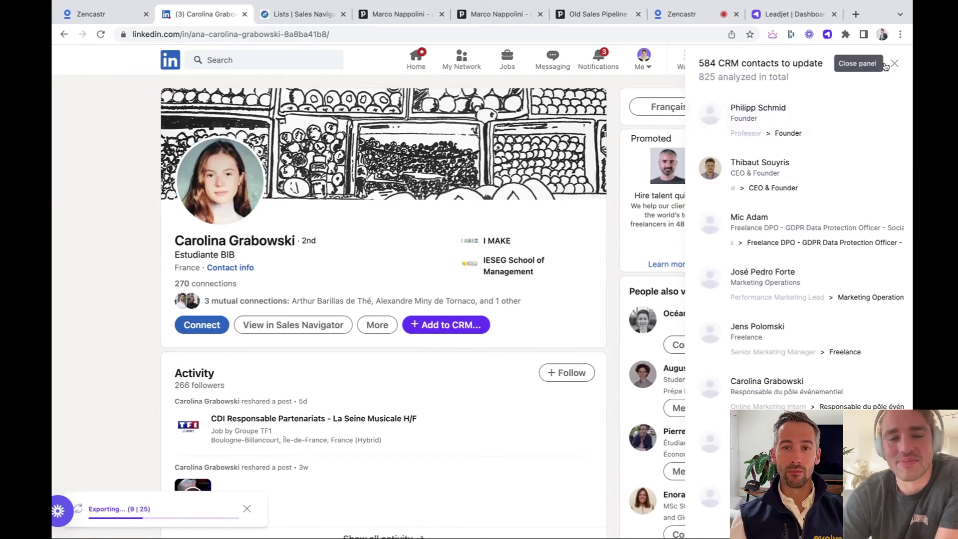
mouse_move(841, 272)
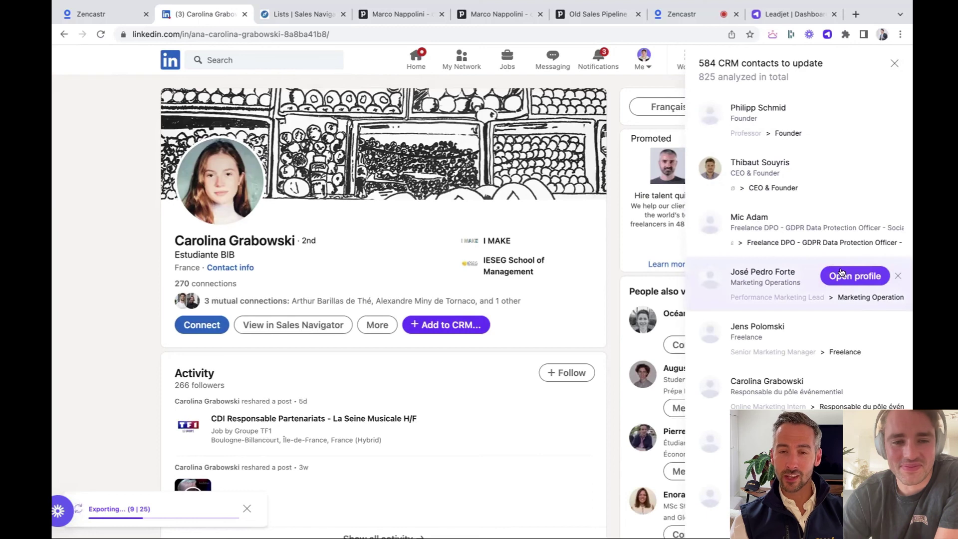